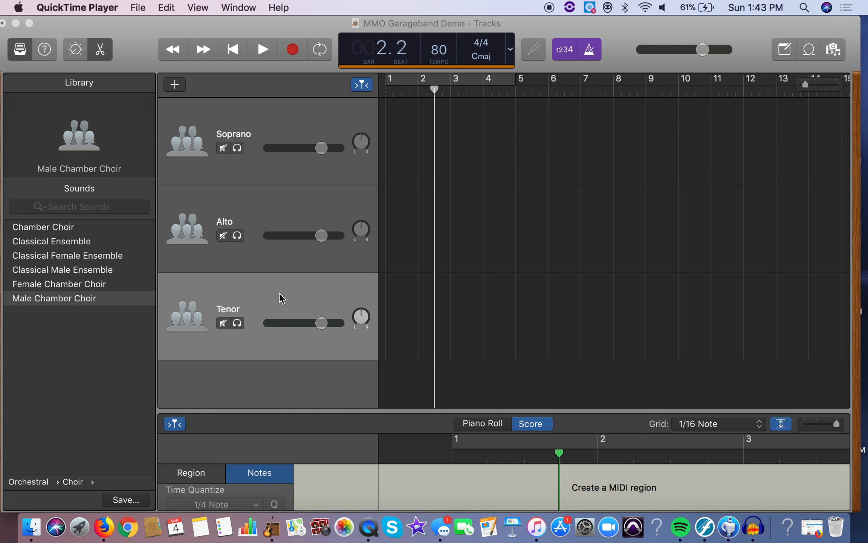
# Switch to GarageBand and add a new software instrument track to the project
pyautogui.click(248, 92)
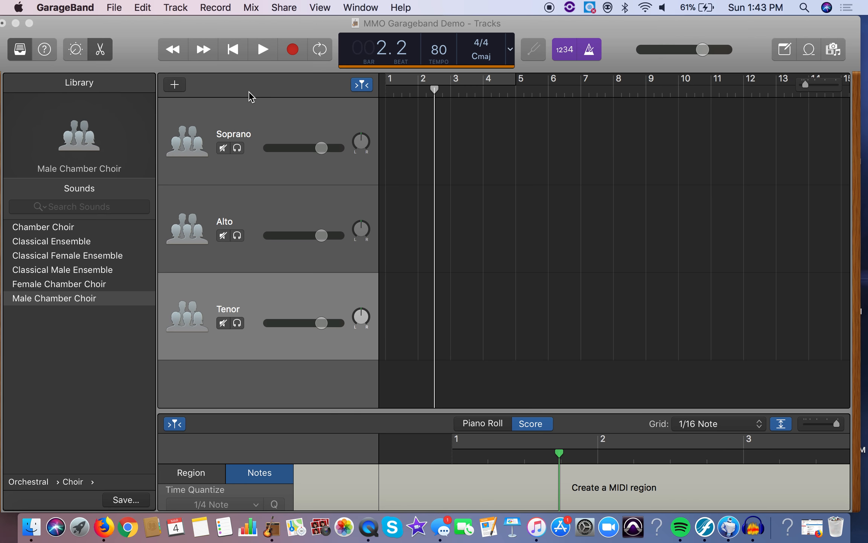
pyautogui.click(186, 7)
pyautogui.click(195, 24)
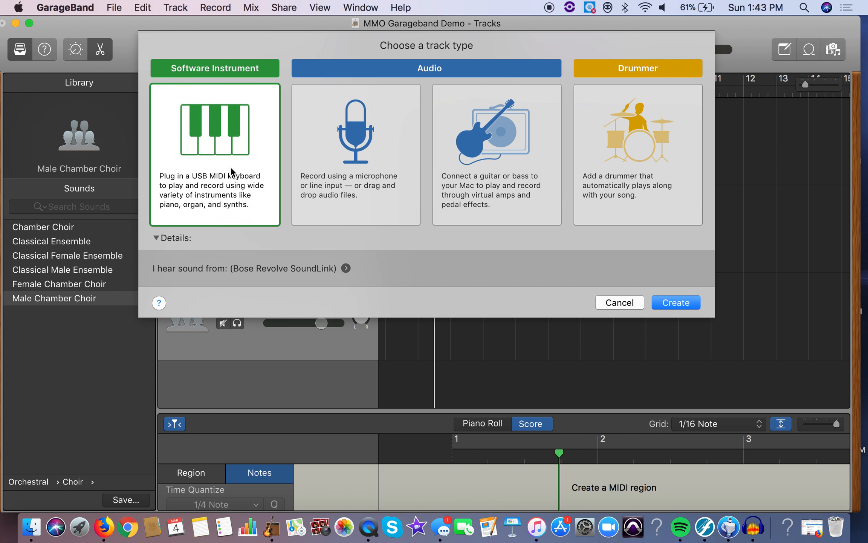
pyautogui.doubleClick(230, 167)
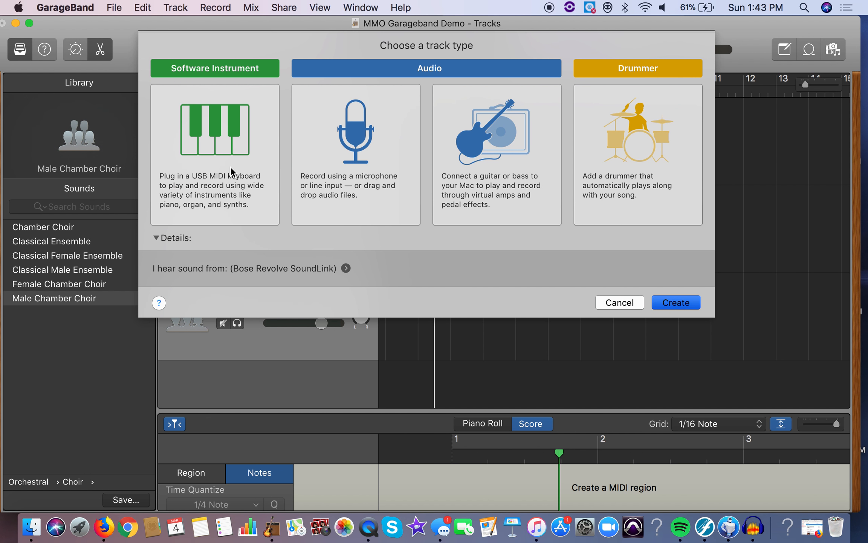
# Search the sound library for "choir" and assign Male Chamber Choir to the new track
pyautogui.click(58, 206)
pyautogui.write('choir')
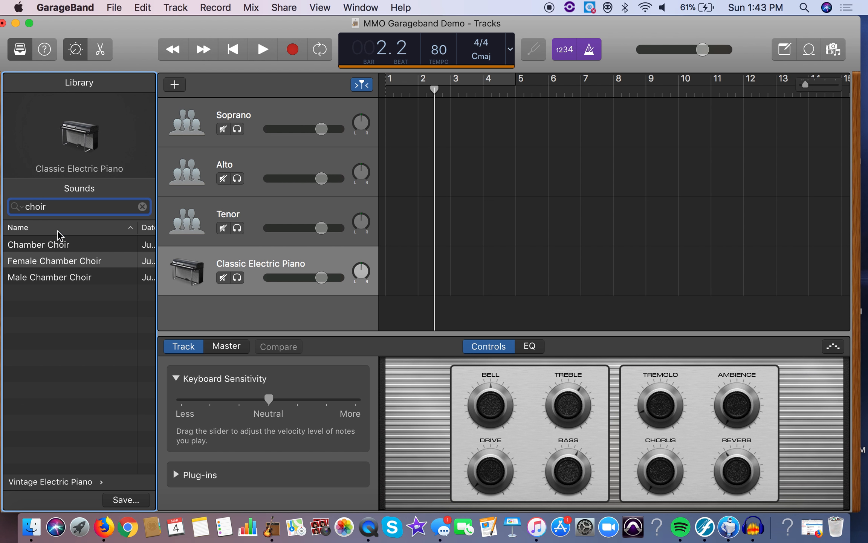
pyautogui.click(50, 278)
pyautogui.click(51, 284)
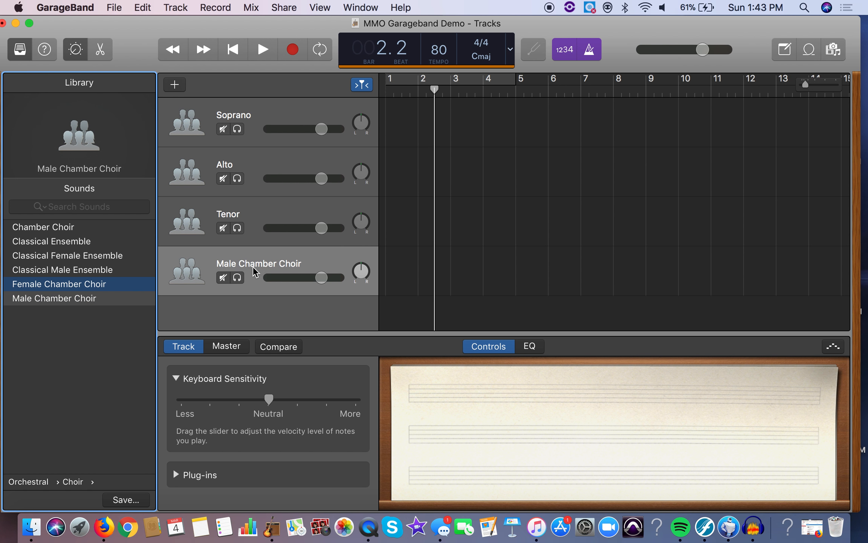
pyautogui.click(254, 268)
pyautogui.click(56, 298)
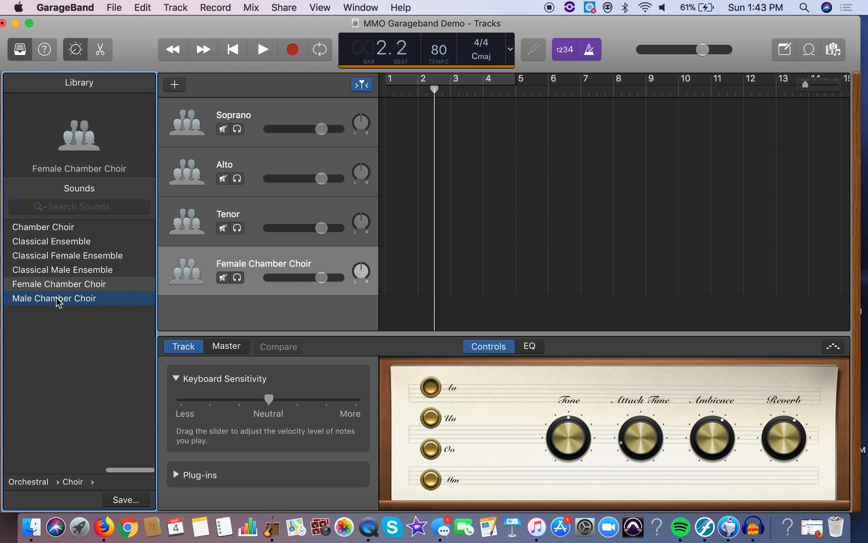
# Rename the new Male Chamber Choir track as Bass
pyautogui.rightClick(267, 270)
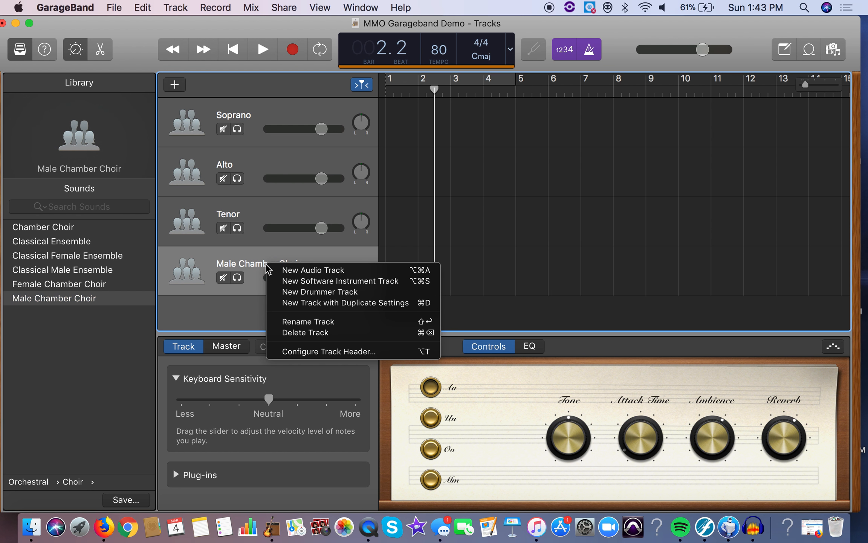
pyautogui.click(298, 321)
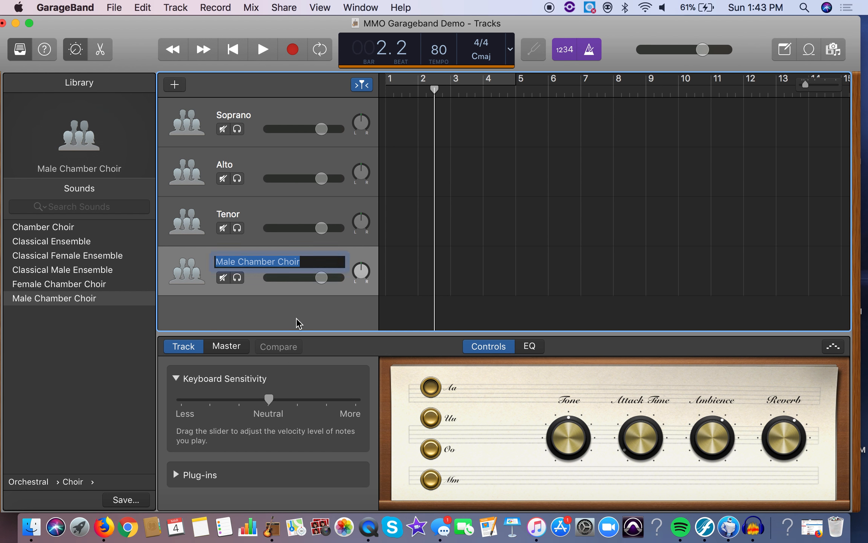
pyautogui.write('Bass')
pyautogui.press('Return')
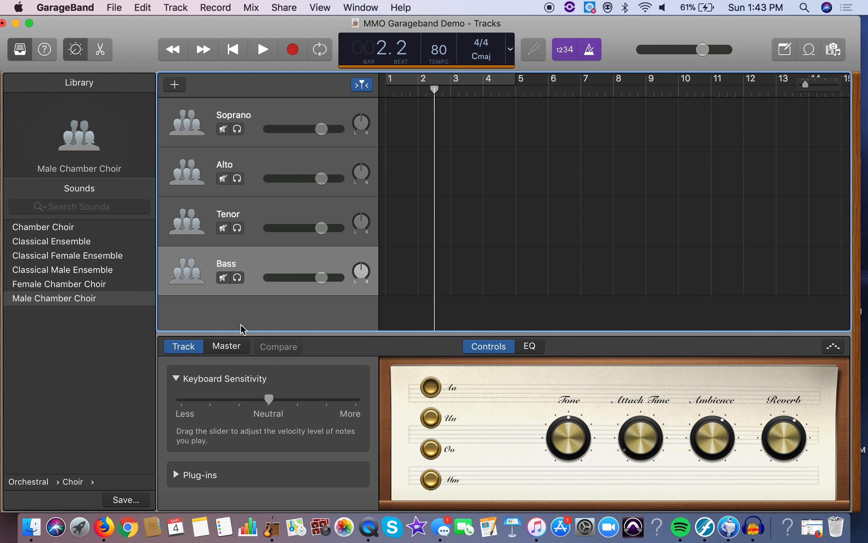
# Show the master output controls, select the Soprano track and return the playhead to the start of the project
pyautogui.click(228, 346)
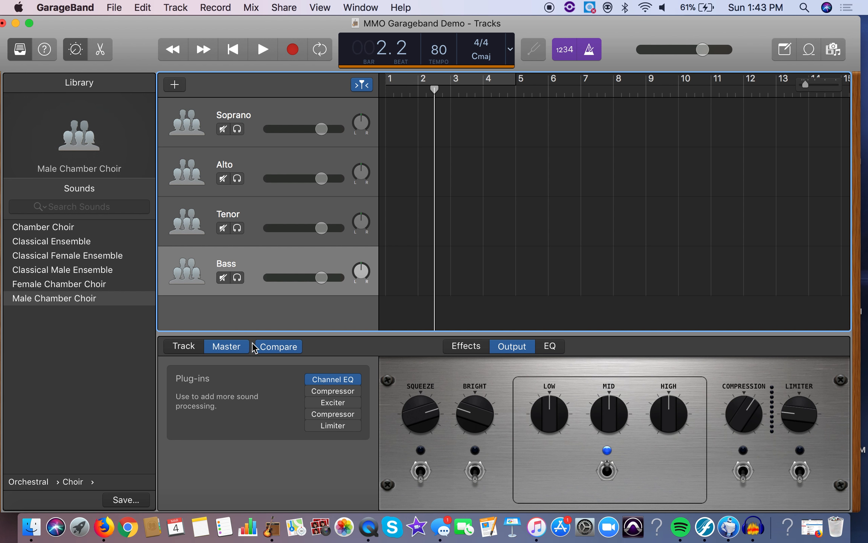
pyautogui.click(294, 109)
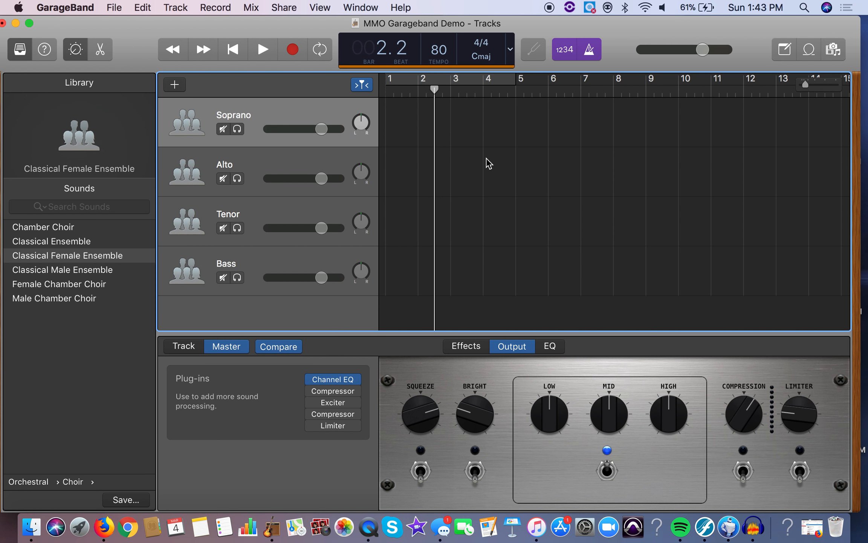
pyautogui.click(230, 48)
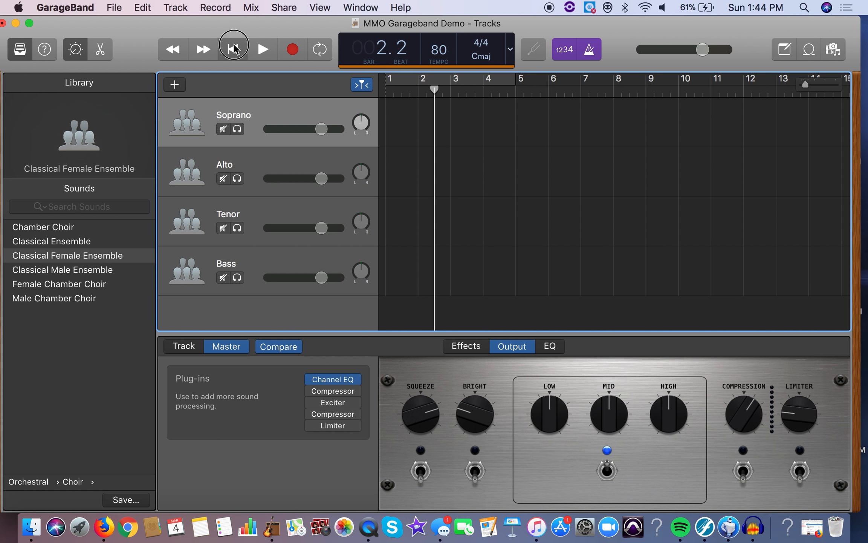
# Try a project tempo of 90 and set it back to 80
pyautogui.click(439, 52)
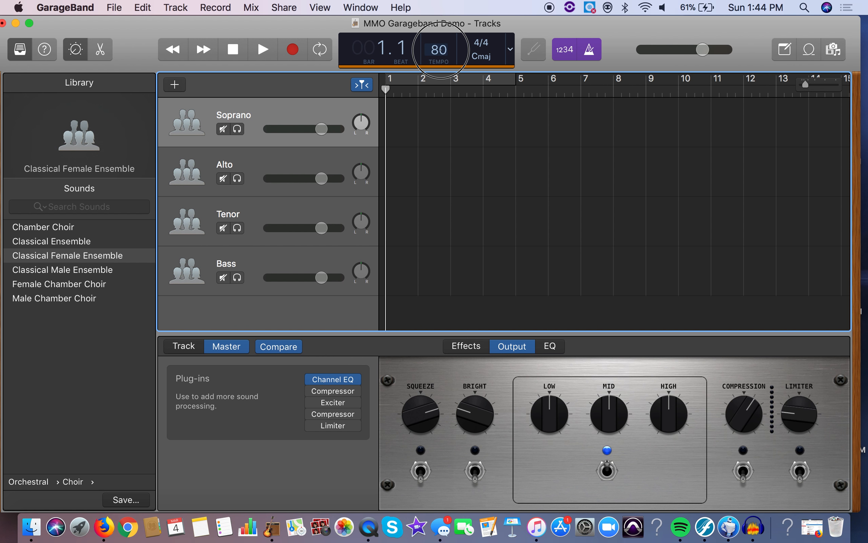
pyautogui.write('90')
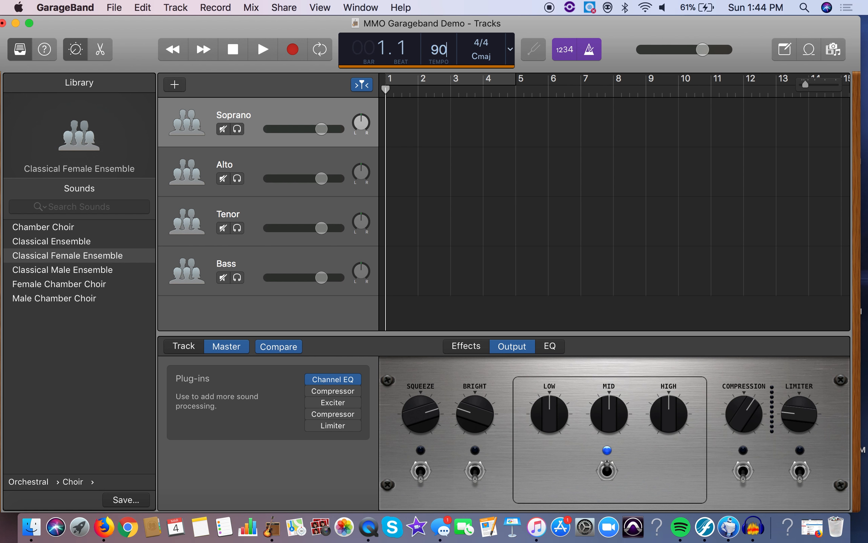
pyautogui.press('Return')
pyautogui.doubleClick(440, 54)
pyautogui.write('80')
pyautogui.press('Return')
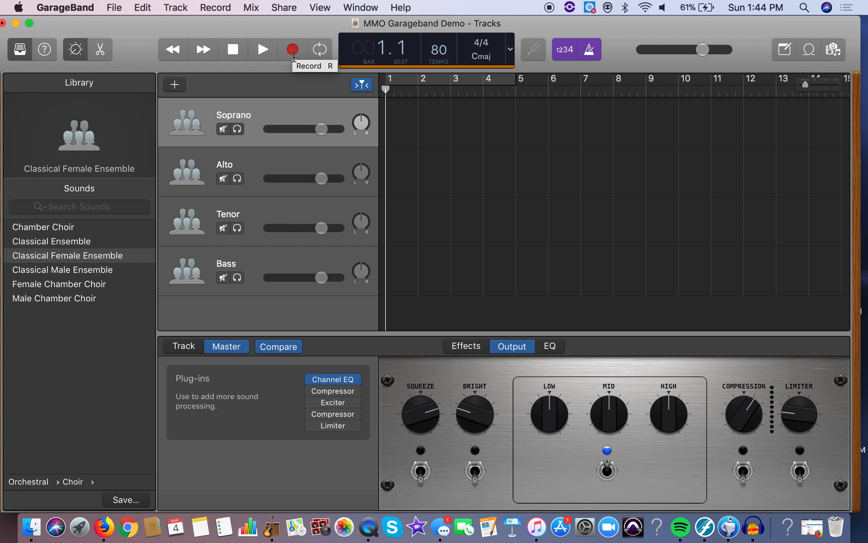
# Record the Soprano line on the Soprano track, shifting the window aside to read the score, and stop playback when finished
pyautogui.click(293, 51)
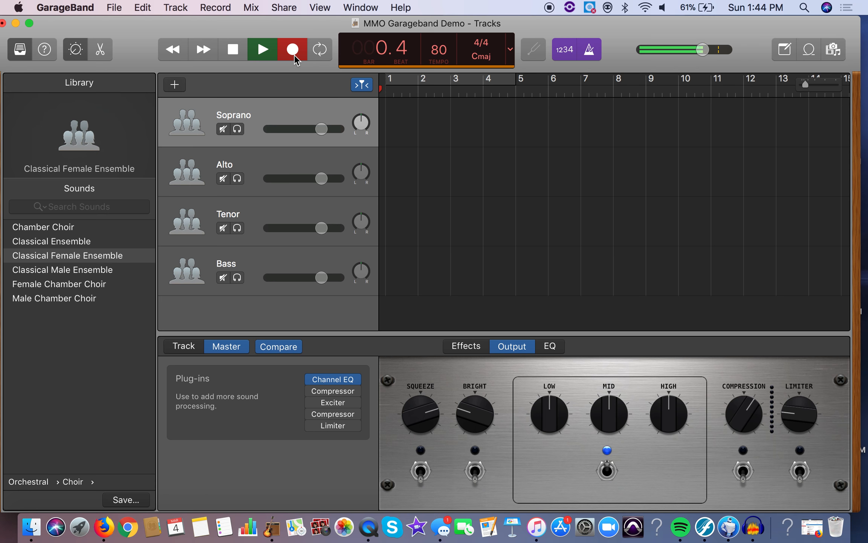
pyautogui.press('XF86AudioRaiseVolume')
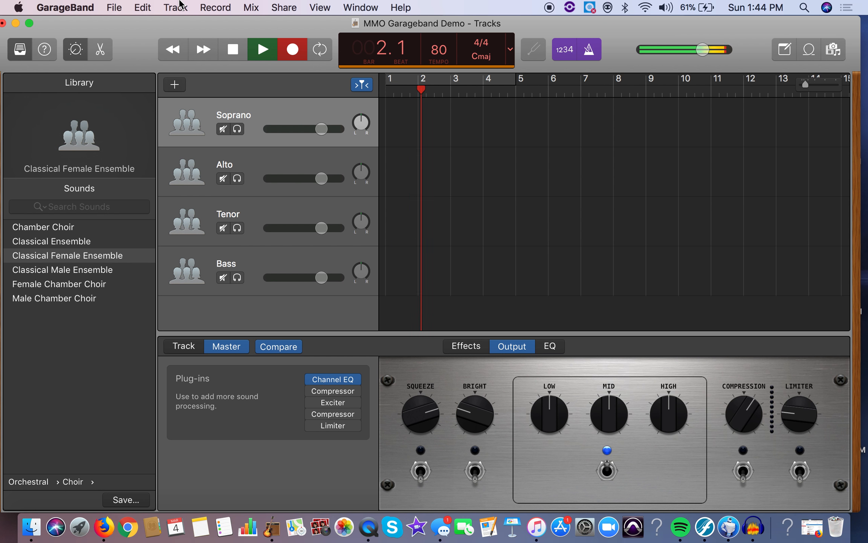
pyautogui.moveTo(141, 24); pyautogui.dragTo(557, 14)
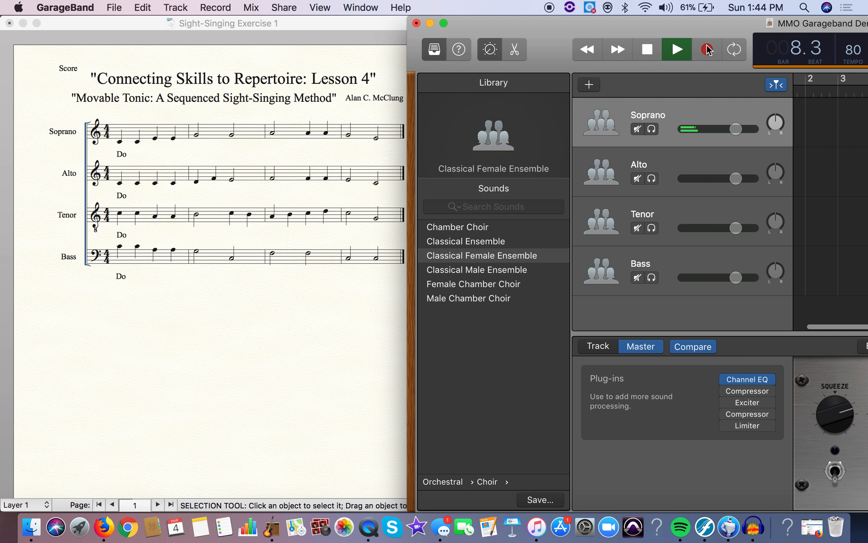
pyautogui.moveTo(552, 27); pyautogui.dragTo(161, 5)
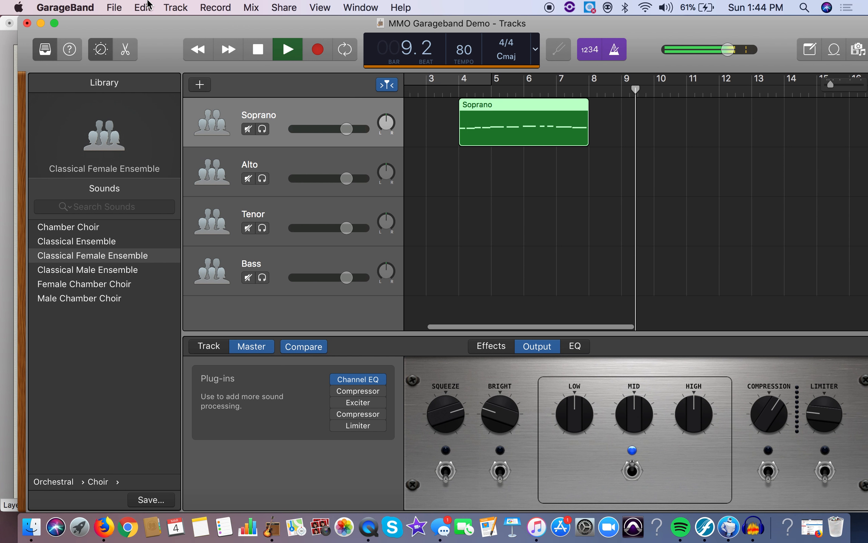
pyautogui.press('space')
# Move the recorded Soprano region to start at bar 2 and open it in an enlarged piano roll
pyautogui.moveTo(515, 124)
pyautogui.mouseDown()
pyautogui.moveTo(426, 124)
pyautogui.moveTo(500, 132)
pyautogui.mouseUp()
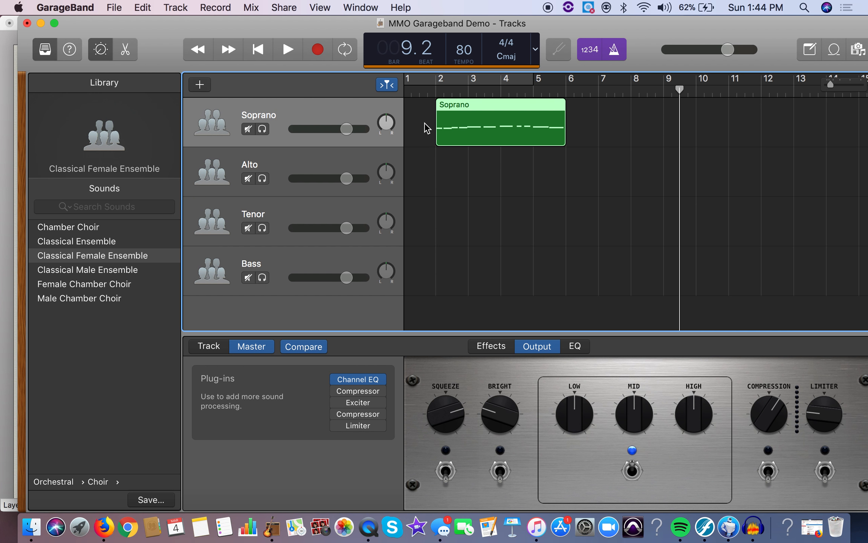
pyautogui.doubleClick(504, 122)
pyautogui.moveTo(632, 410); pyautogui.dragTo(620, 181)
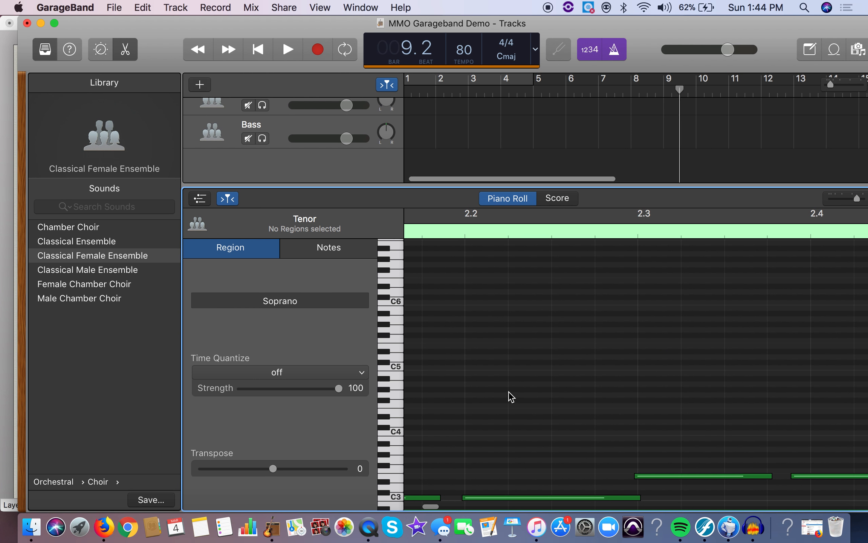
# Quantize all notes of the Soprano region to 1/4 Note
pyautogui.scroll(-3, 511, 396)
pyautogui.hscroll(-5, 511, 396)
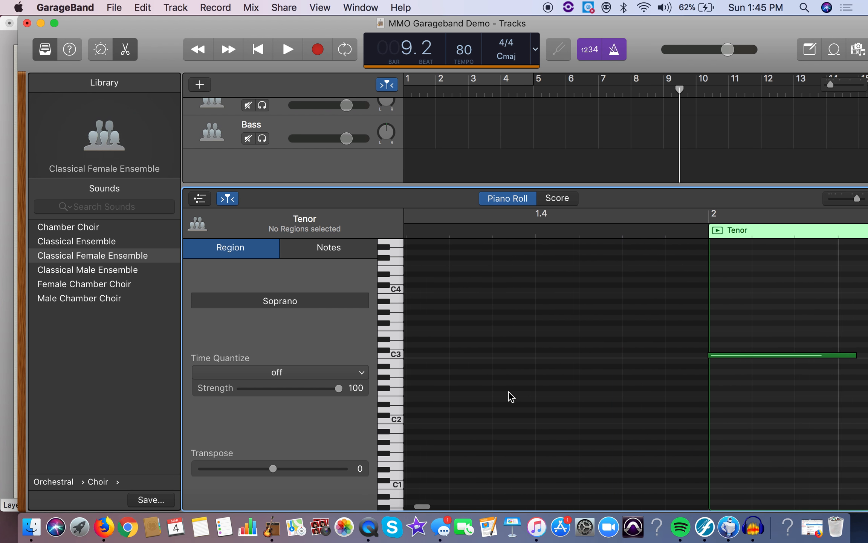
pyautogui.hscroll(3, 511, 395)
pyautogui.hscroll(3, 511, 395)
pyautogui.moveTo(855, 199); pyautogui.dragTo(838, 201)
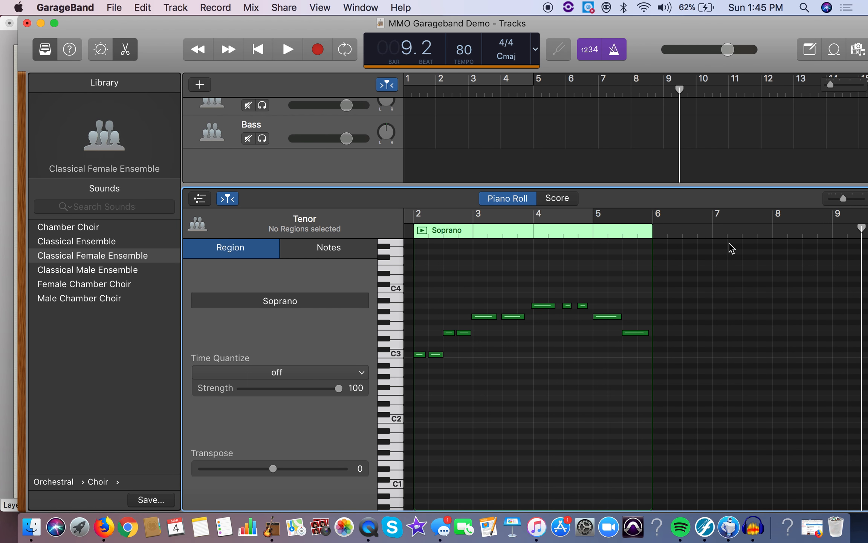
pyautogui.moveTo(422, 285); pyautogui.dragTo(635, 402)
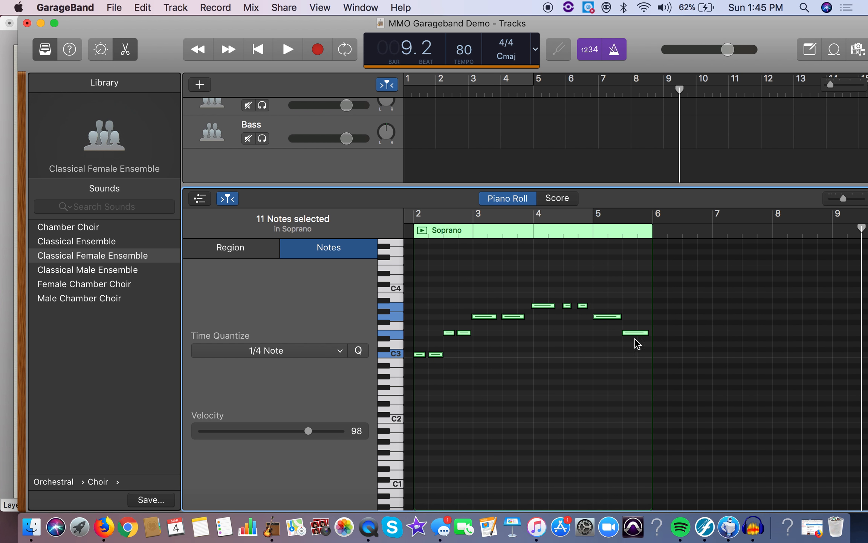
pyautogui.moveTo(843, 199); pyautogui.dragTo(851, 201)
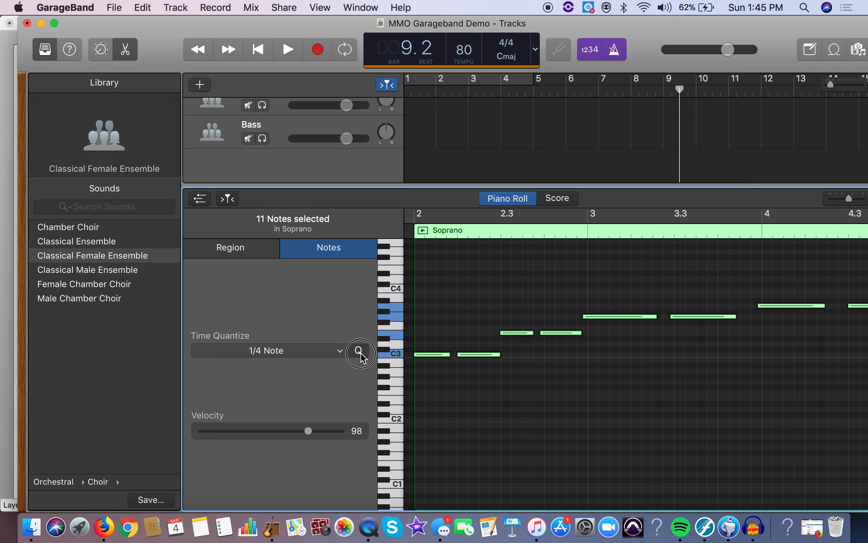
pyautogui.click(359, 351)
pyautogui.click(478, 378)
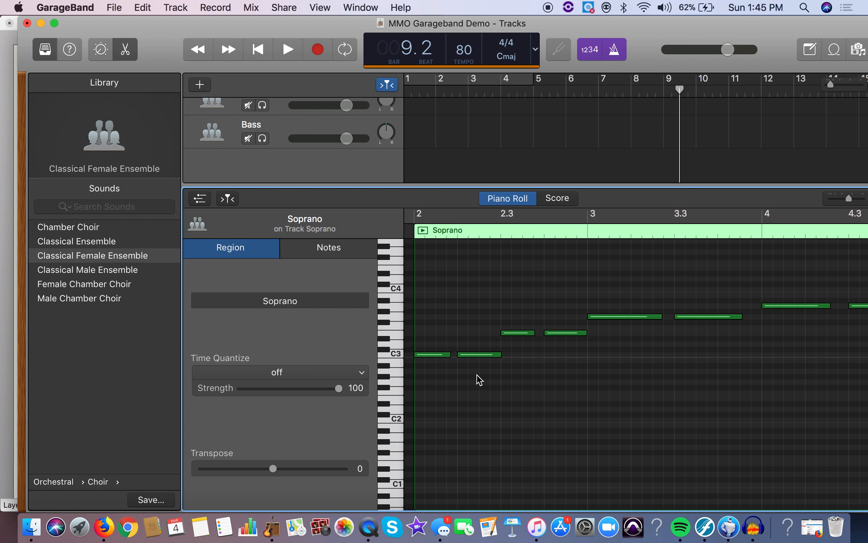
# Mute the computer's sound and adjust the lengths of the Soprano notes in bar 2 so each ends where the following note starts
pyautogui.moveTo(850, 199); pyautogui.dragTo(861, 202)
pyautogui.moveTo(552, 354); pyautogui.dragTo(568, 357)
pyautogui.press('XF86AudioMute')
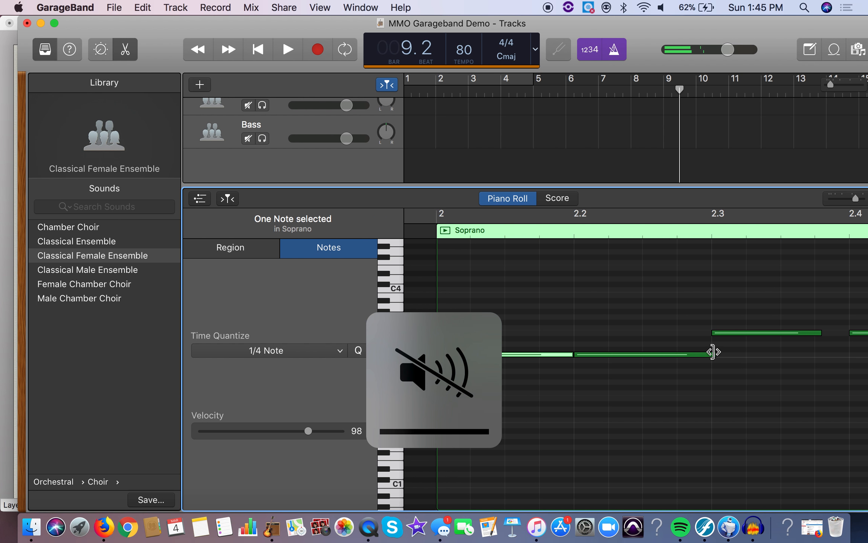
pyautogui.moveTo(714, 354); pyautogui.dragTo(712, 355)
pyautogui.hscroll(10, 692, 431)
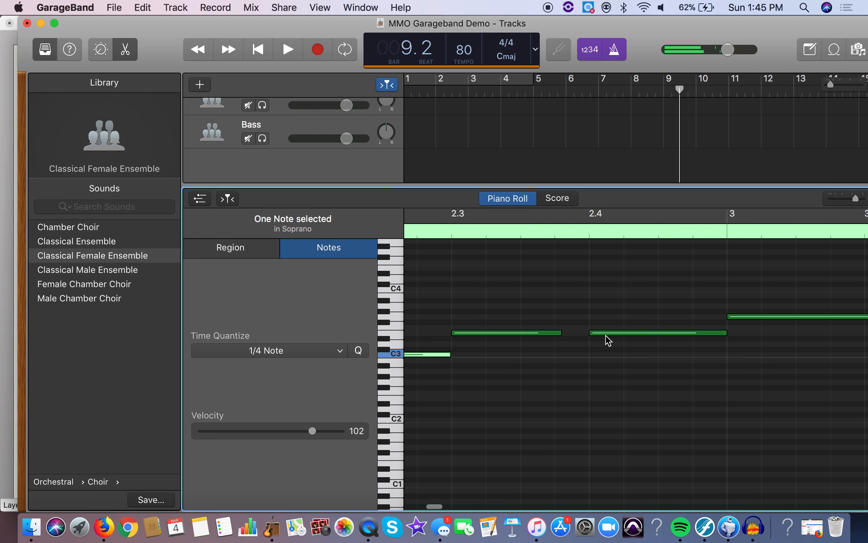
pyautogui.moveTo(561, 333); pyautogui.dragTo(590, 334)
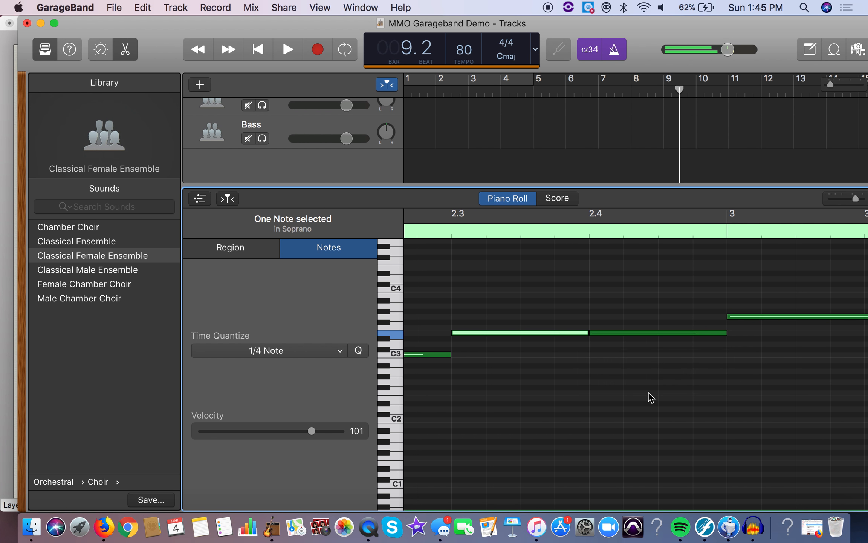
# Lengthen both Soprano notes in bar 3 so they last until beat 3 and the start of bar 4
pyautogui.hscroll(5, 650, 397)
pyautogui.hscroll(4, 741, 332)
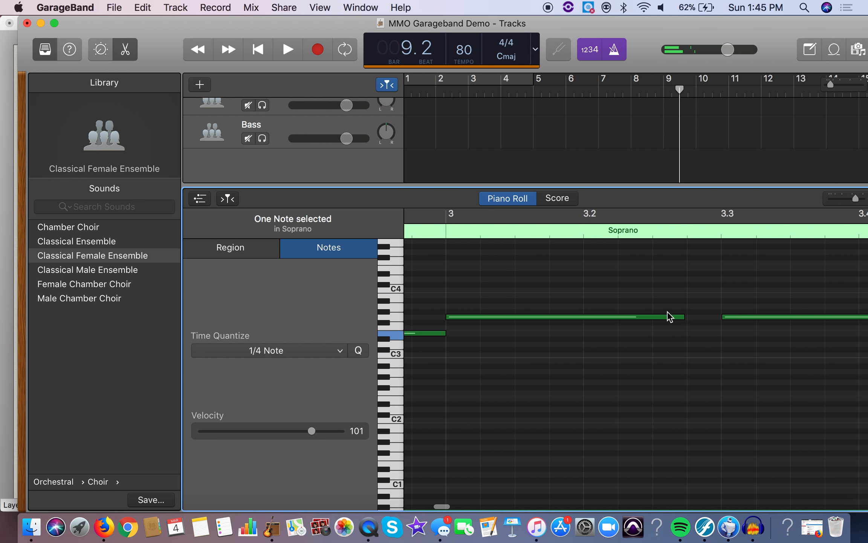
pyautogui.moveTo(683, 317); pyautogui.dragTo(717, 319)
pyautogui.hscroll(10, 714, 410)
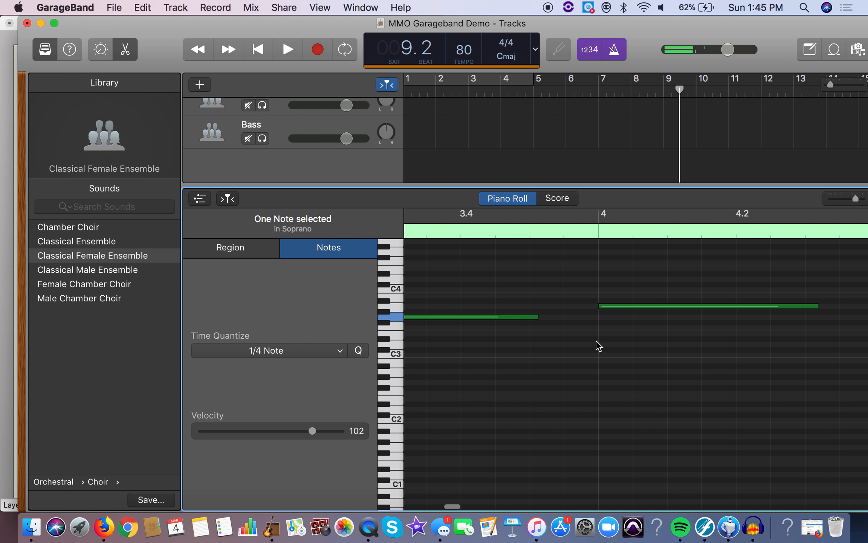
pyautogui.moveTo(538, 316); pyautogui.dragTo(598, 320)
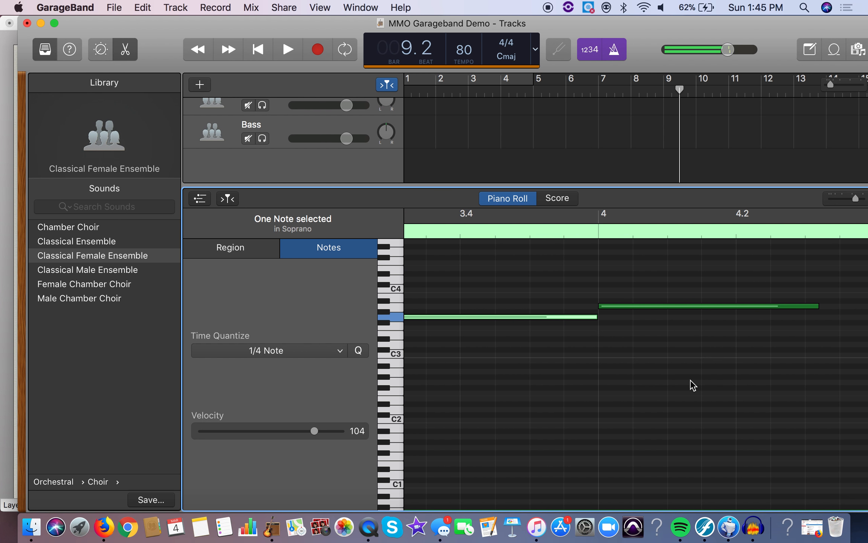
# Lengthen the Soprano notes in bar 4 so each reaches the next, with the last one ending at bar 5
pyautogui.hscroll(10, 693, 384)
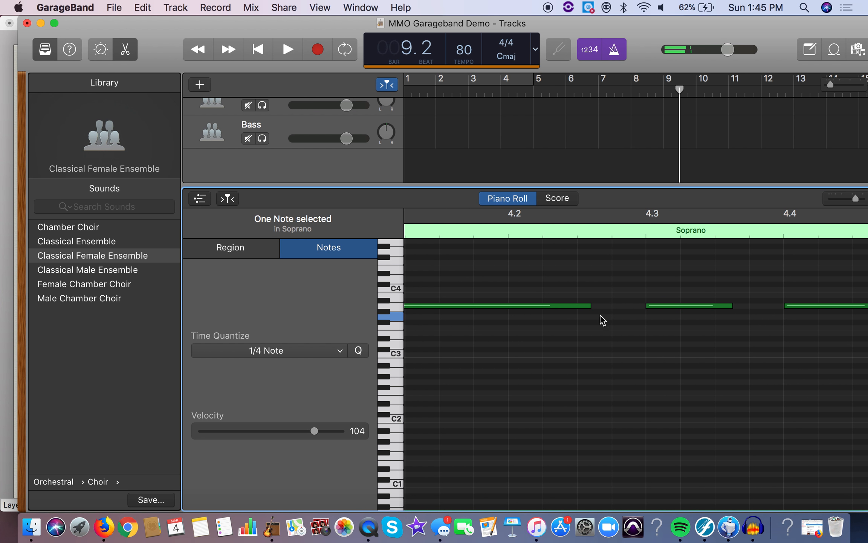
pyautogui.moveTo(577, 292); pyautogui.dragTo(649, 322)
pyautogui.moveTo(587, 304); pyautogui.dragTo(643, 314)
pyautogui.click(752, 351)
pyautogui.hscroll(5, 752, 350)
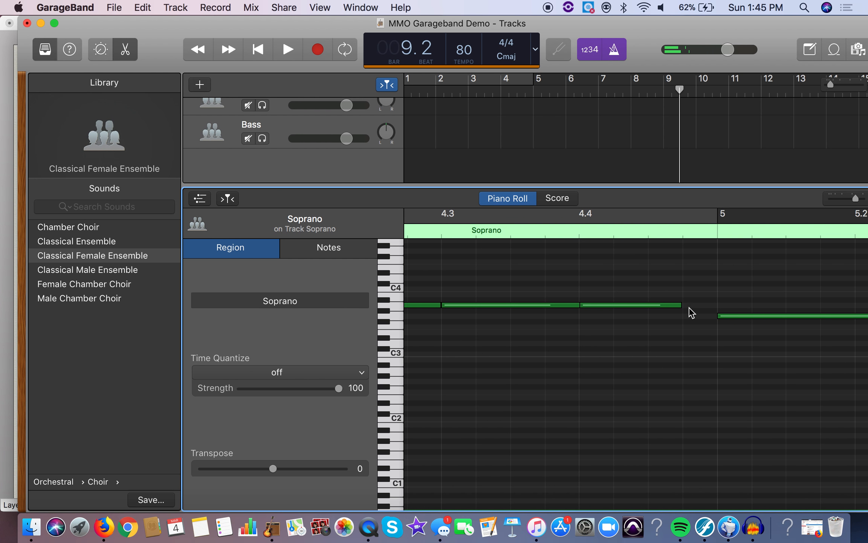
pyautogui.moveTo(682, 305); pyautogui.dragTo(717, 333)
# Lengthen the two Soprano notes in bar 5 to end at beat 3 and at the start of bar 6
pyautogui.hscroll(5, 724, 362)
pyautogui.hscroll(3, 726, 369)
pyautogui.hscroll(8, 762, 397)
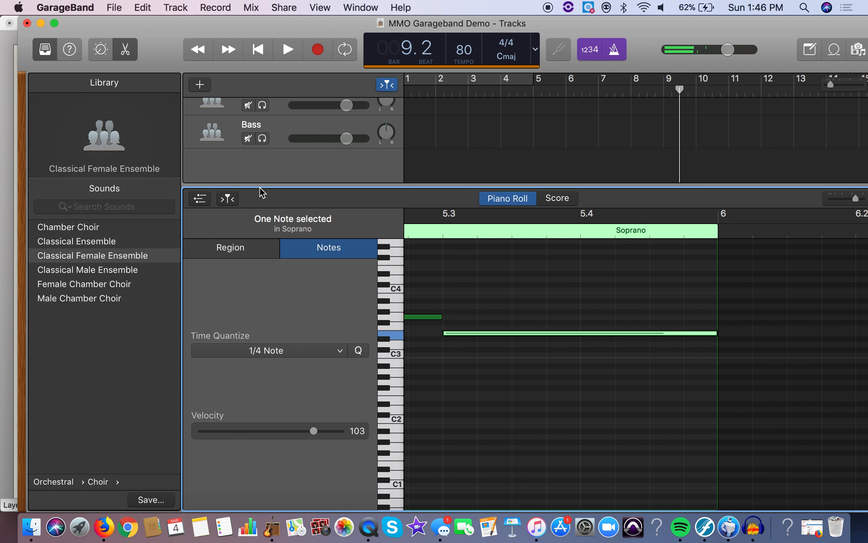
# Enlarge the tracks area above the piano roll and save the project
pyautogui.moveTo(260, 186); pyautogui.dragTo(260, 380)
pyautogui.click(123, 5)
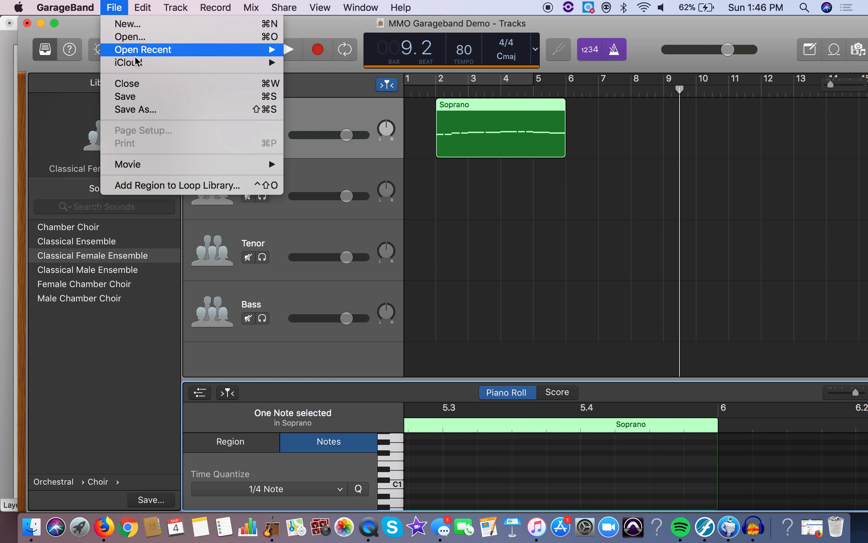
pyautogui.click(145, 93)
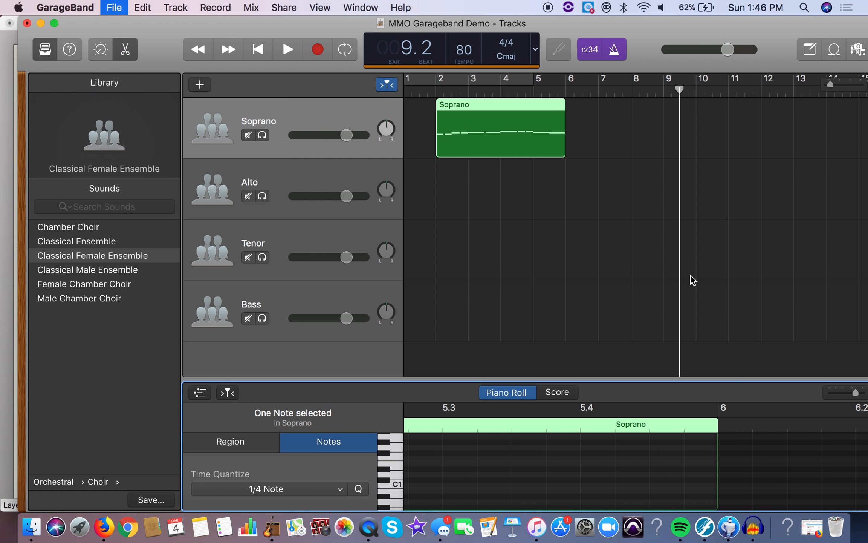
# Try to record the Alto part from bar 1, uncovering the Sight-Singing Exercise 1 score and turning the computer's sound back on
pyautogui.click(453, 191)
pyautogui.click(345, 161)
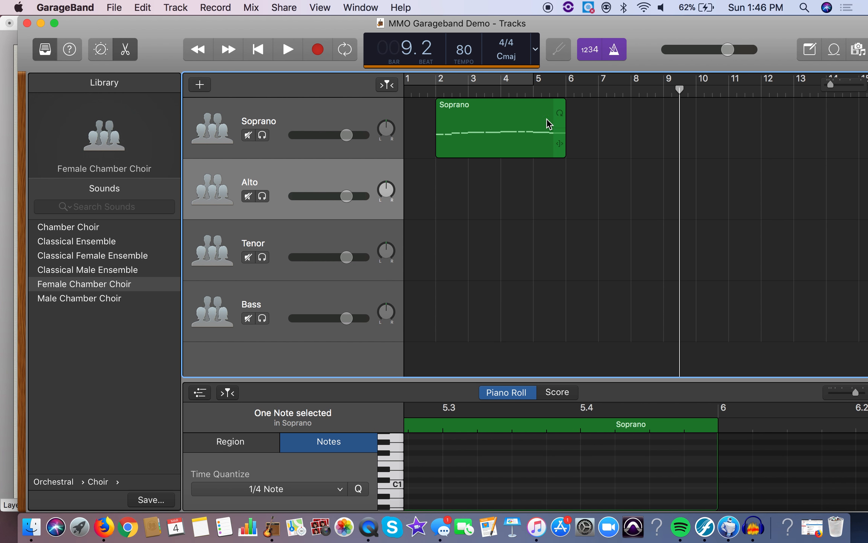
pyautogui.moveTo(679, 89); pyautogui.dragTo(407, 91)
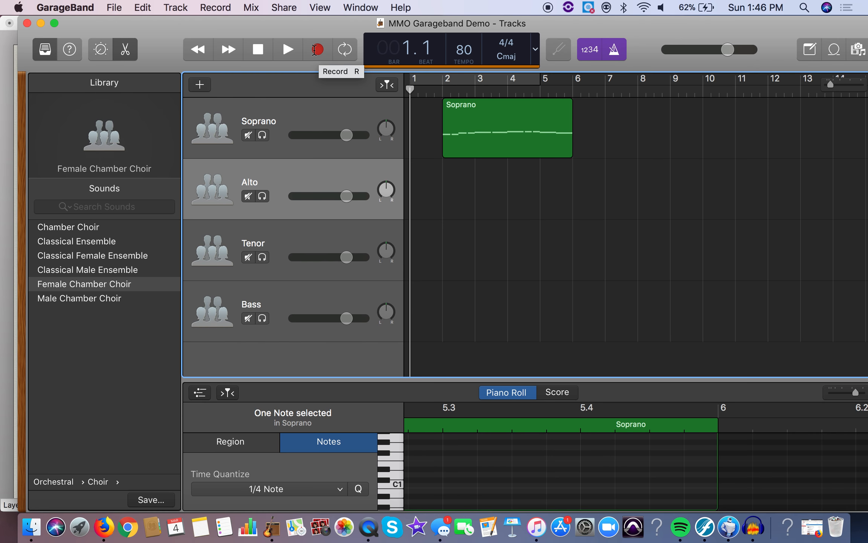
pyautogui.click(318, 50)
pyautogui.click(262, 19)
pyautogui.moveTo(262, 21); pyautogui.dragTo(575, 20)
pyautogui.press('XF86AudioRaiseVolume')
pyautogui.moveTo(488, 17); pyautogui.dragTo(541, 17)
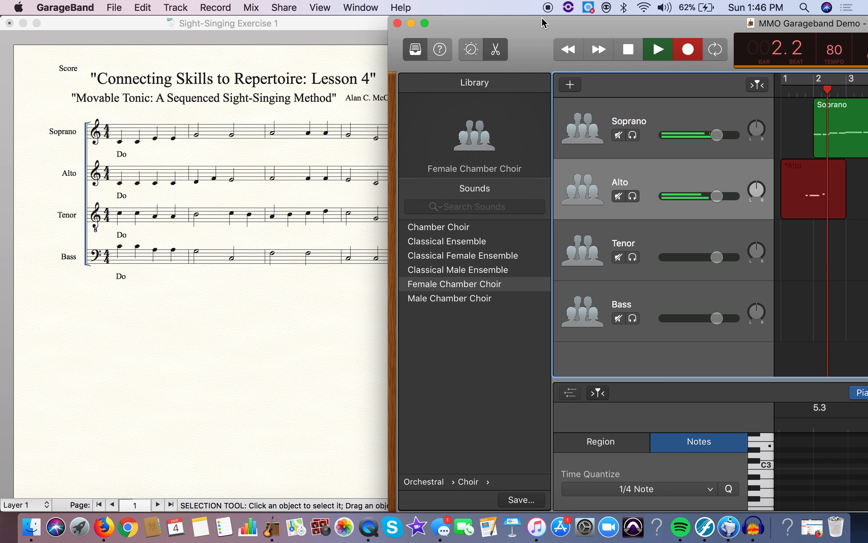
pyautogui.press('space')
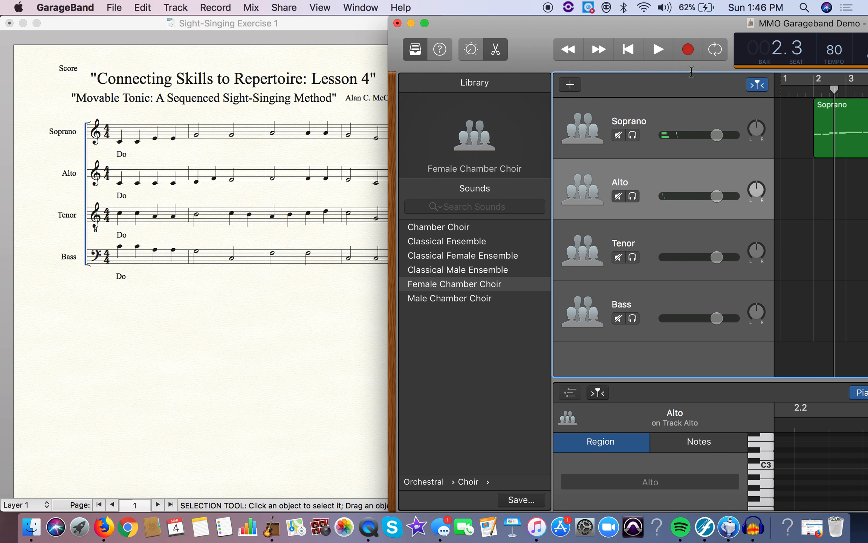
# Record the Alto part from the score, starting at bar 1 and stopping after bar 5, and deselect the recorded region
pyautogui.click(622, 49)
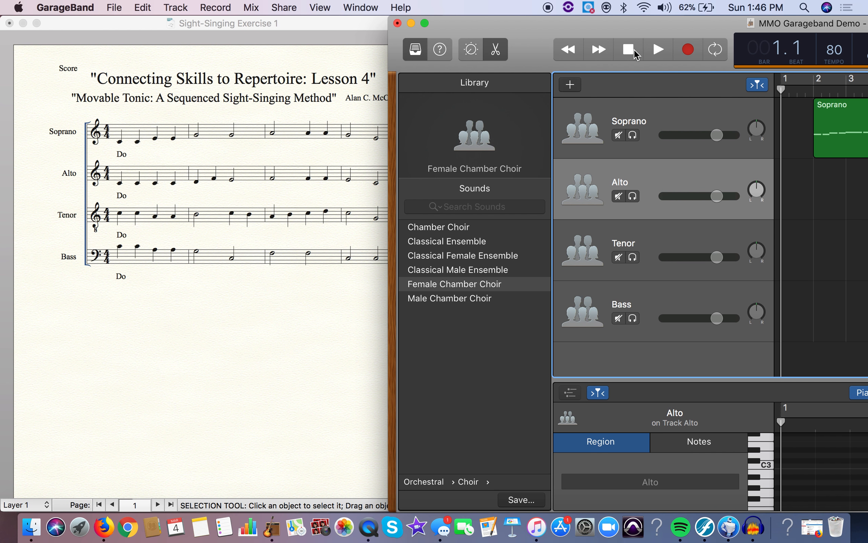
pyautogui.click(687, 49)
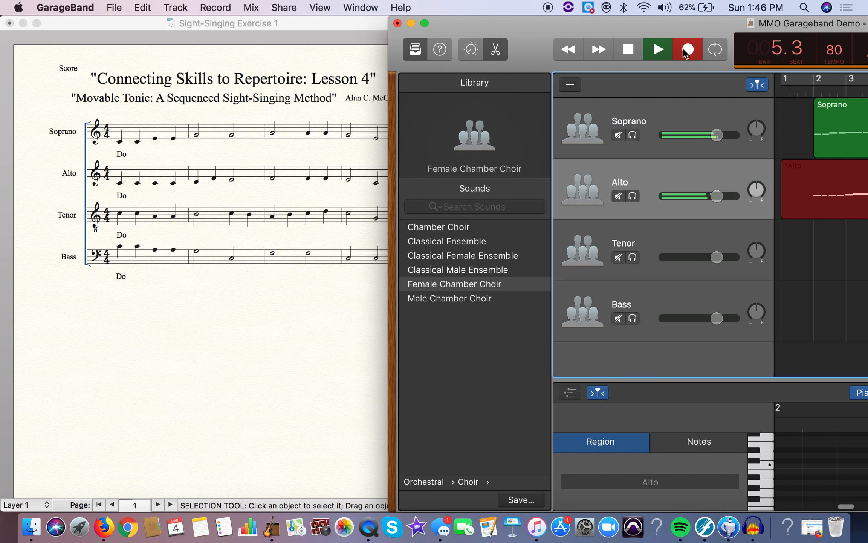
pyautogui.click(685, 53)
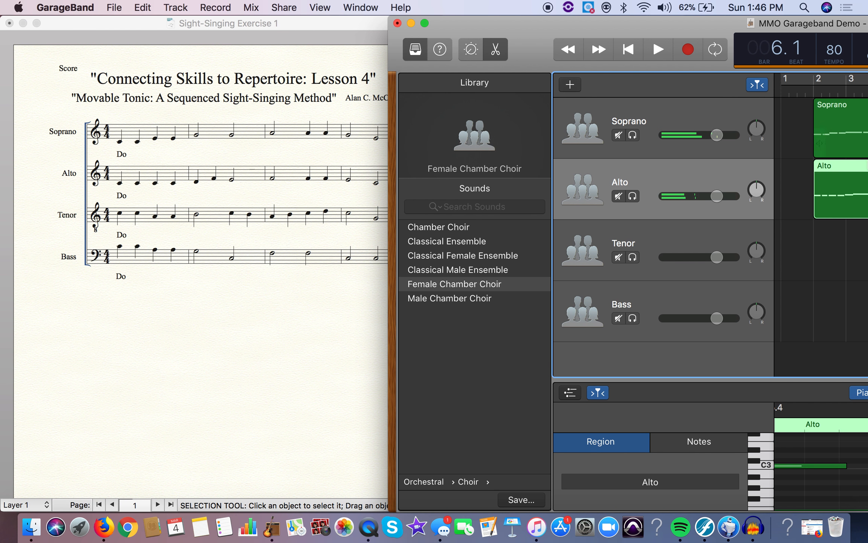
pyautogui.click(830, 238)
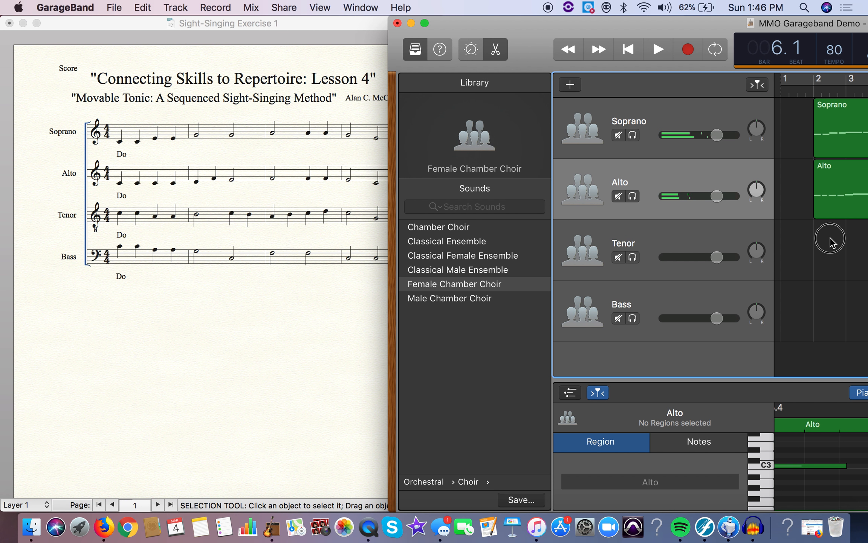
# Record the Tenor part from the score on the Tenor track, starting at bar 1 and stopping after bar 5
pyautogui.click(692, 229)
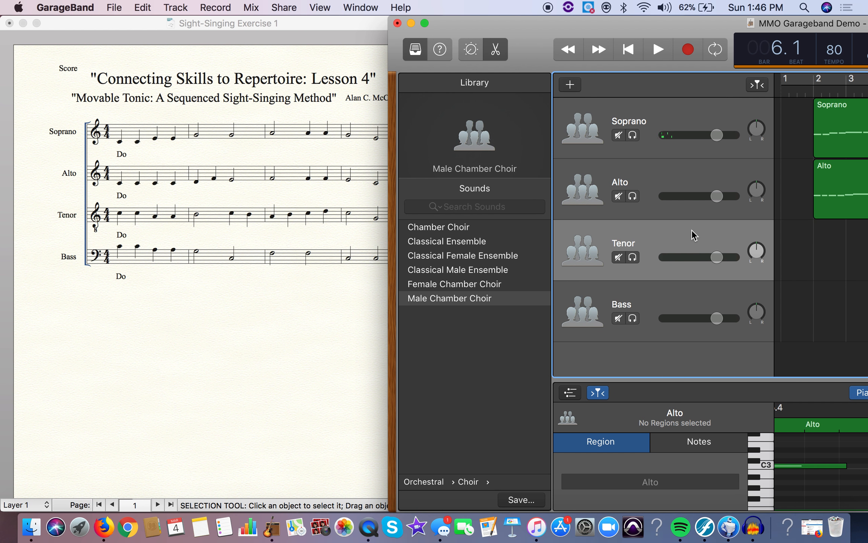
pyautogui.click(632, 52)
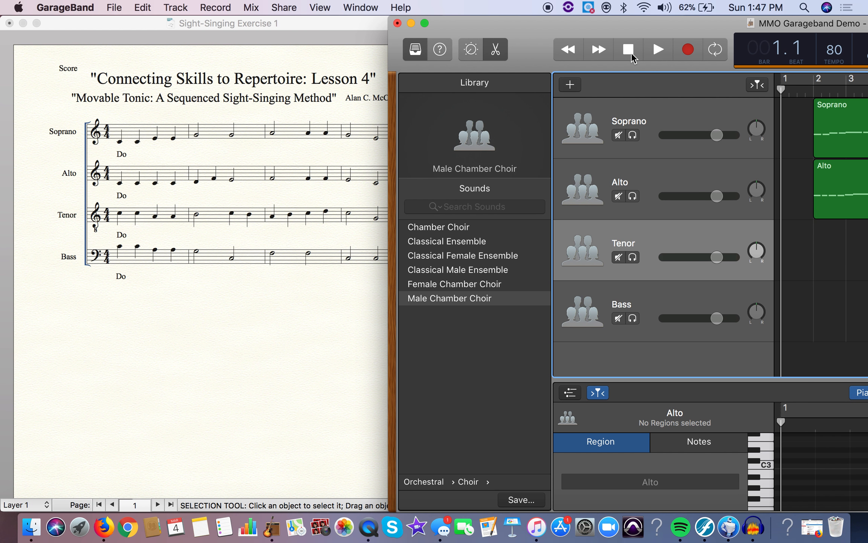
pyautogui.click(688, 51)
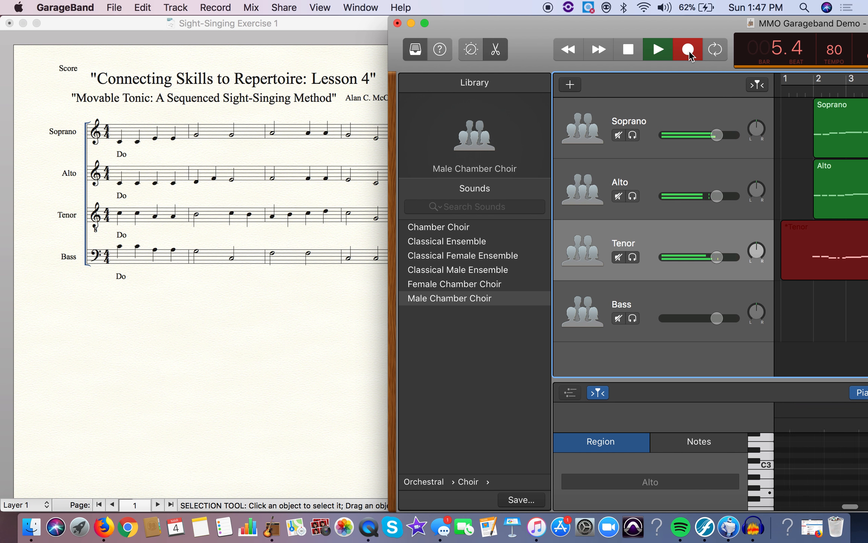
pyautogui.click(688, 49)
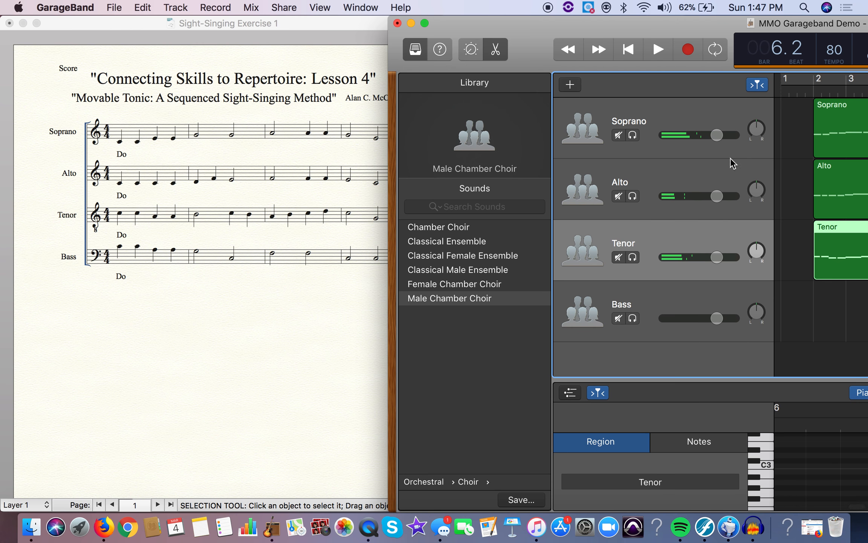
# Record the Bass part from the score on the Bass track, starting at bar 1 and stopping after bar 5
pyautogui.click(632, 54)
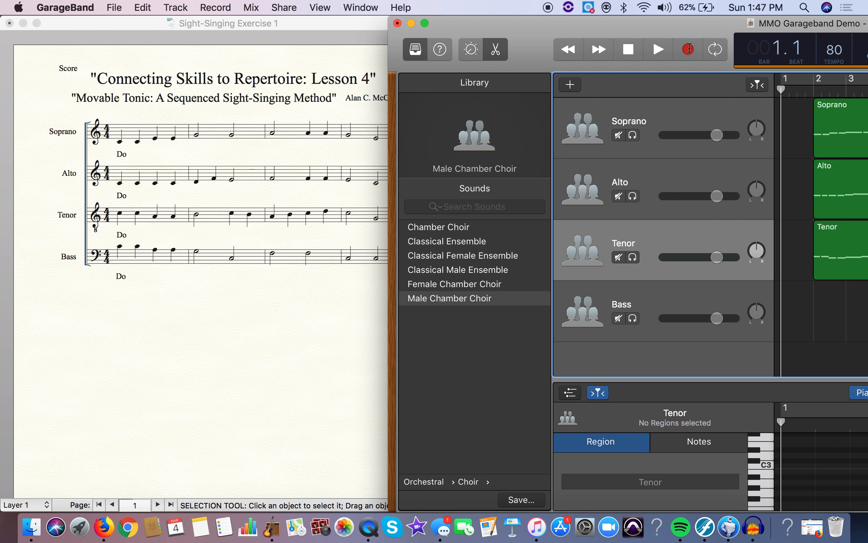
pyautogui.click(657, 299)
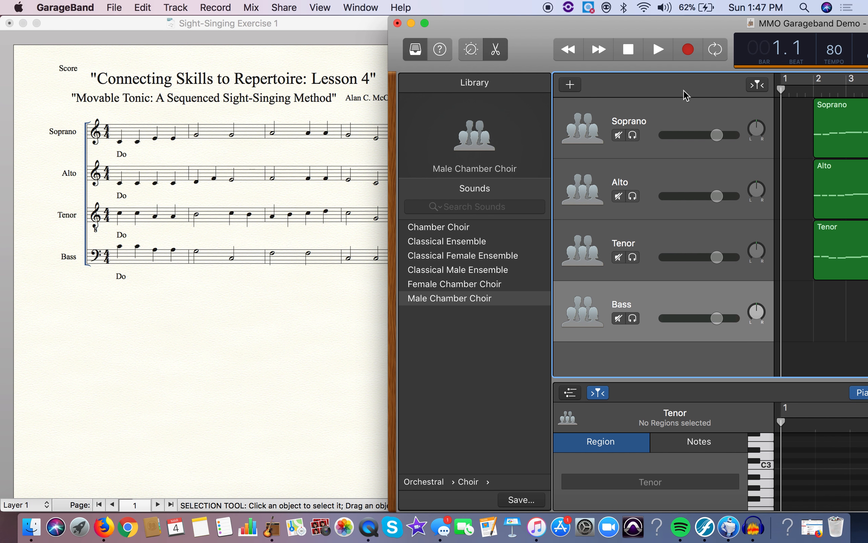
pyautogui.click(691, 49)
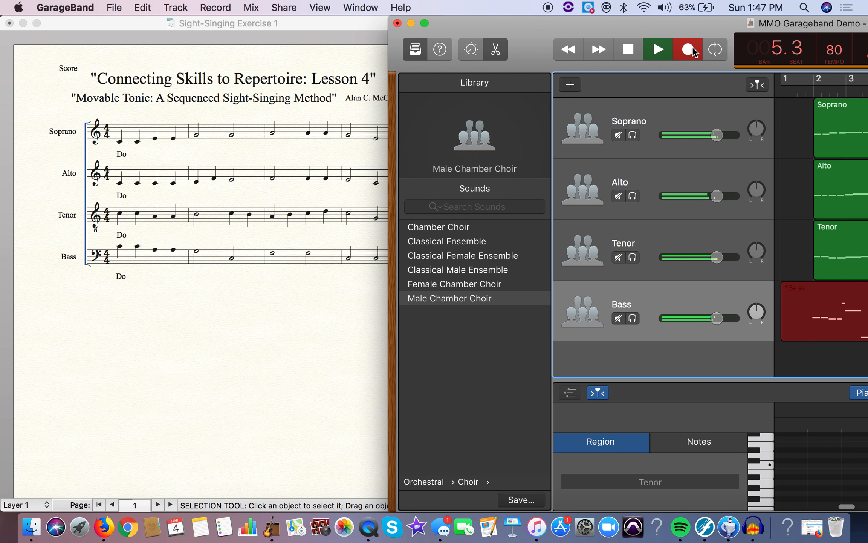
pyautogui.click(688, 49)
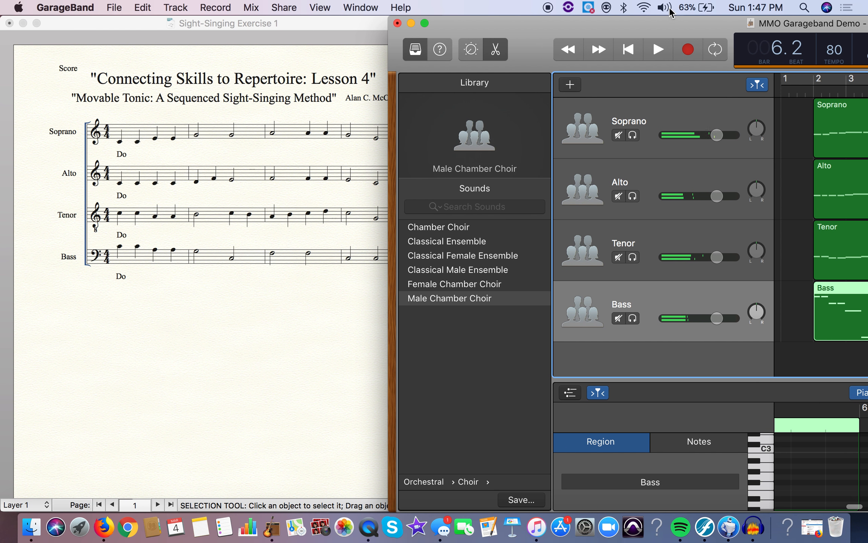
# Move the GarageBand window back over the score and open the Alto region in an enlarged piano roll
pyautogui.moveTo(658, 25); pyautogui.dragTo(265, 6)
pyautogui.click(470, 192)
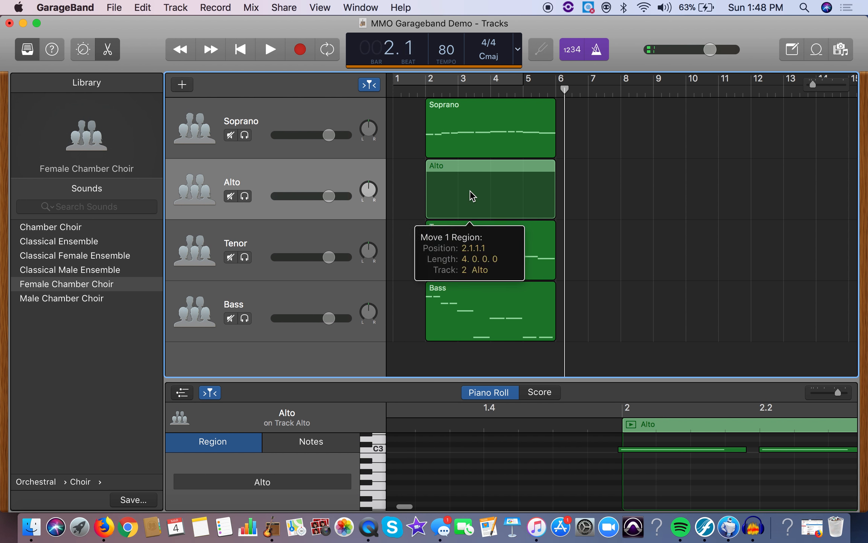
pyautogui.scroll(-2, 517, 418)
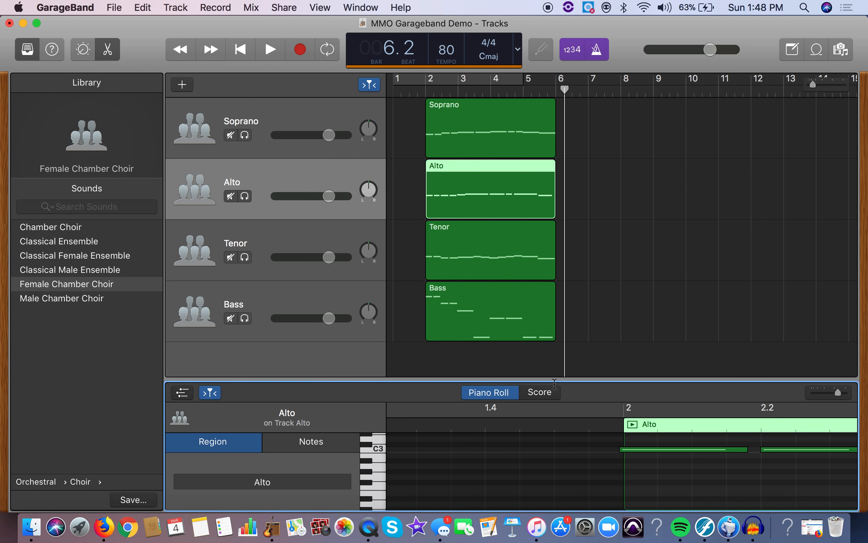
pyautogui.moveTo(556, 378); pyautogui.dragTo(548, 130)
pyautogui.hscroll(3, 627, 356)
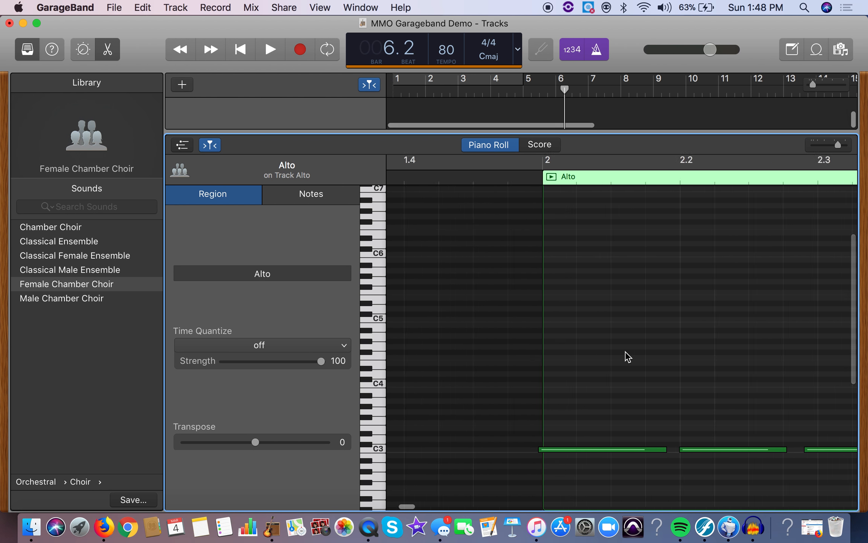
# Select all the Alto notes, quantize them to 1/4 notes and mute the computer's sound
pyautogui.hscroll(5, 627, 356)
pyautogui.moveTo(831, 148); pyautogui.dragTo(821, 156)
pyautogui.moveTo(454, 354); pyautogui.dragTo(656, 484)
pyautogui.press('XF86AudioMute')
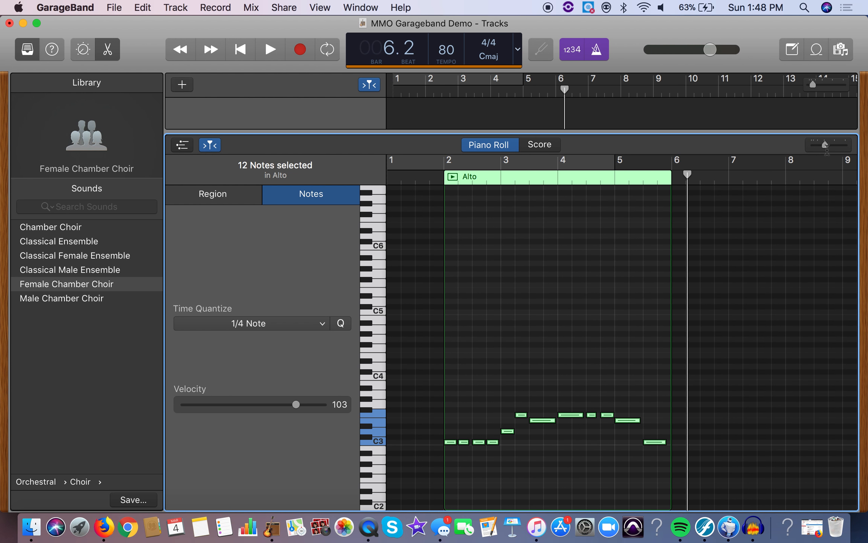
# Lengthen the Alto notes in bar 2 so each lasts until the following note, with the last one ending at bar 3
pyautogui.moveTo(825, 143); pyautogui.dragTo(841, 145)
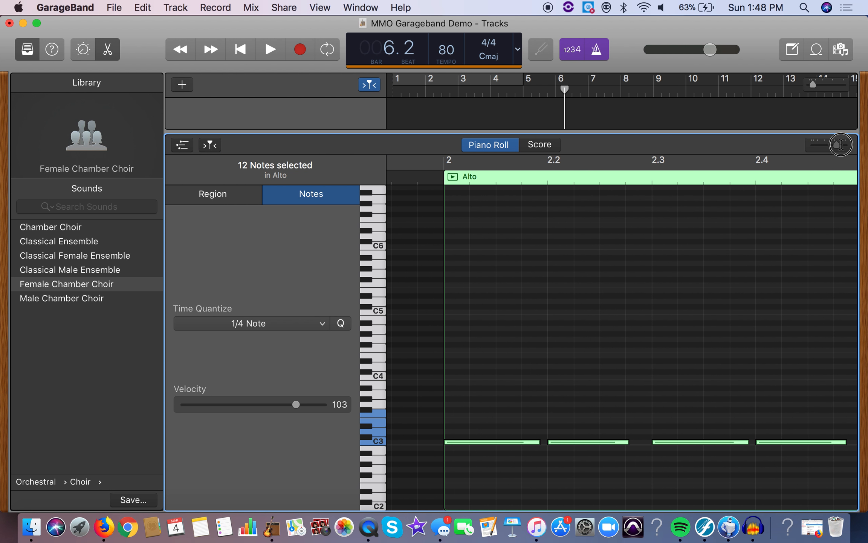
pyautogui.click(529, 456)
pyautogui.moveTo(535, 439); pyautogui.dragTo(646, 442)
pyautogui.hscroll(5, 649, 447)
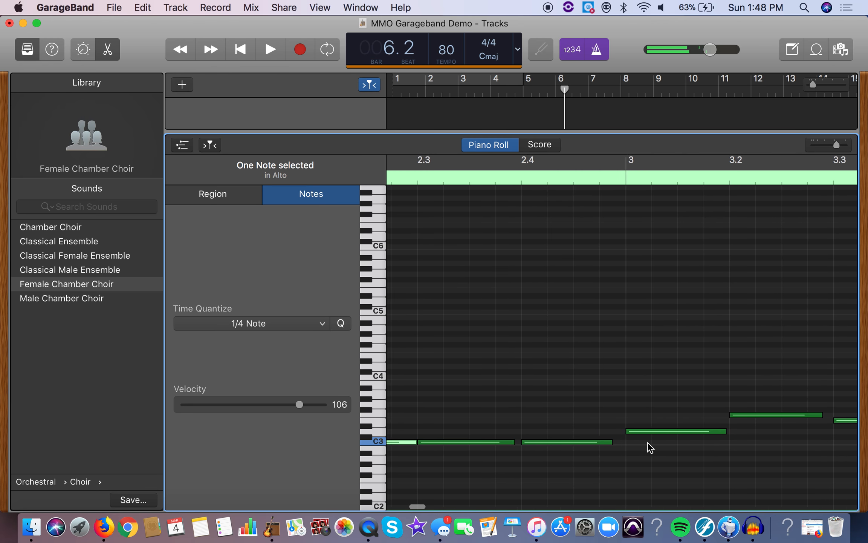
pyautogui.moveTo(488, 441); pyautogui.dragTo(494, 442)
pyautogui.moveTo(583, 444); pyautogui.dragTo(595, 446)
# Lengthen the Alto notes in bar 3 so each reaches the next, with the last one ending at bar 4
pyautogui.hscroll(5, 595, 447)
pyautogui.moveTo(534, 430); pyautogui.dragTo(538, 430)
pyautogui.moveTo(632, 416); pyautogui.dragTo(684, 420)
pyautogui.hscroll(5, 643, 420)
pyautogui.hscroll(6, 684, 426)
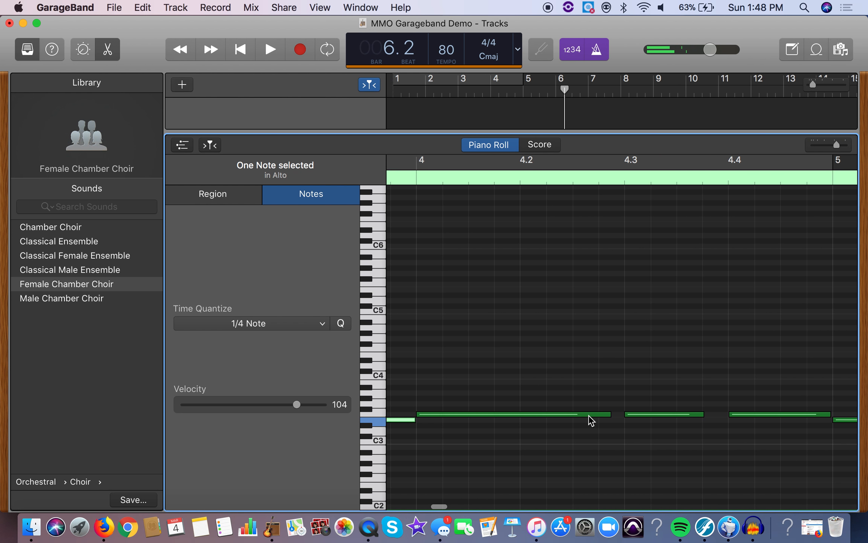
# Lengthen the three Alto notes in bar 4 to end at beat 3, beat 4 and the start of bar 5
pyautogui.moveTo(607, 415); pyautogui.dragTo(622, 415)
pyautogui.hscroll(6, 621, 417)
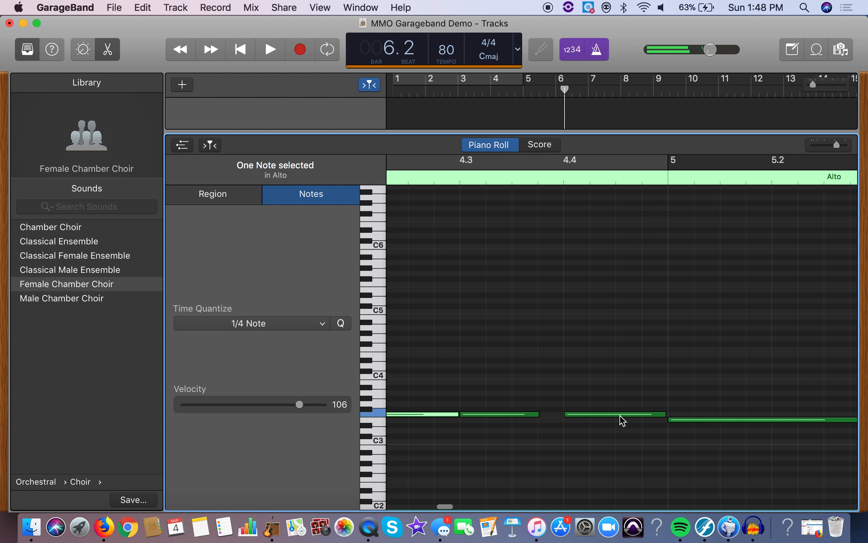
pyautogui.moveTo(539, 415); pyautogui.dragTo(564, 413)
pyautogui.click(556, 414)
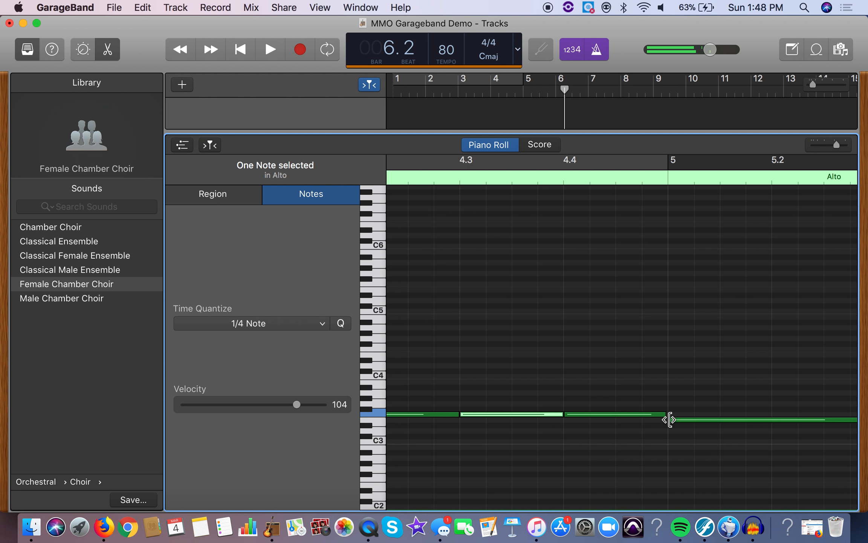
pyautogui.moveTo(662, 413); pyautogui.dragTo(687, 419)
# Lengthen the two Alto notes in bar 5 to end at beat 3 and at the start of bar 6
pyautogui.hscroll(5, 665, 418)
pyautogui.hscroll(3, 687, 422)
pyautogui.scroll(-3, 687, 421)
pyautogui.hscroll(5, 687, 424)
pyautogui.moveTo(608, 380); pyautogui.dragTo(643, 382)
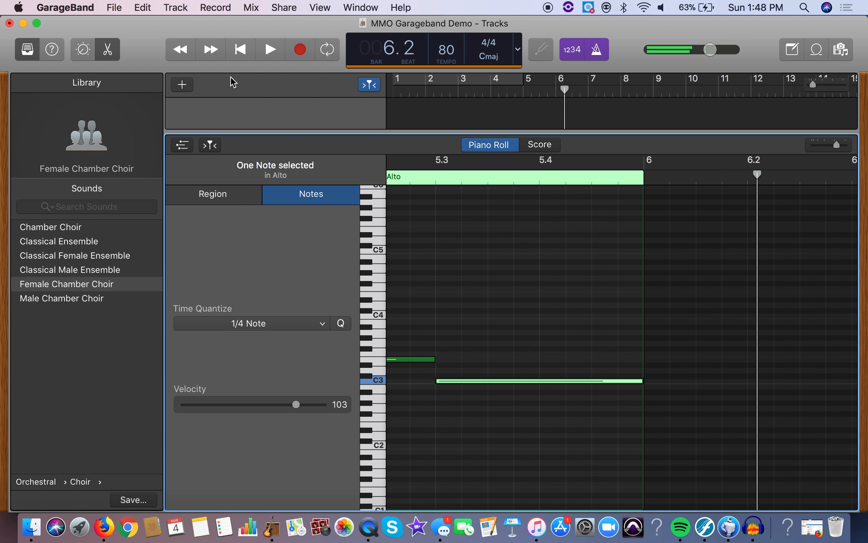
# Open the Tenor region in the piano roll, select all of its notes and quantize them to 1/4 notes
pyautogui.moveTo(237, 131); pyautogui.dragTo(274, 314)
pyautogui.click(259, 195)
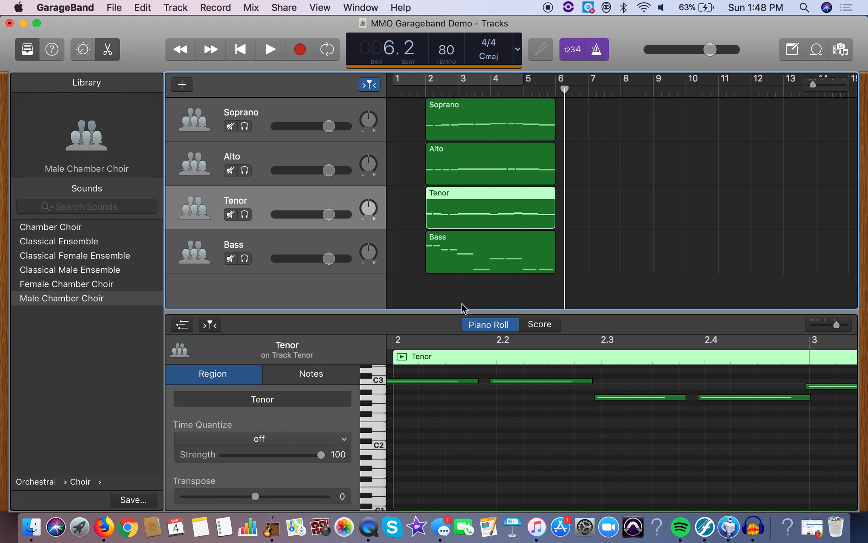
pyautogui.moveTo(837, 324); pyautogui.dragTo(824, 324)
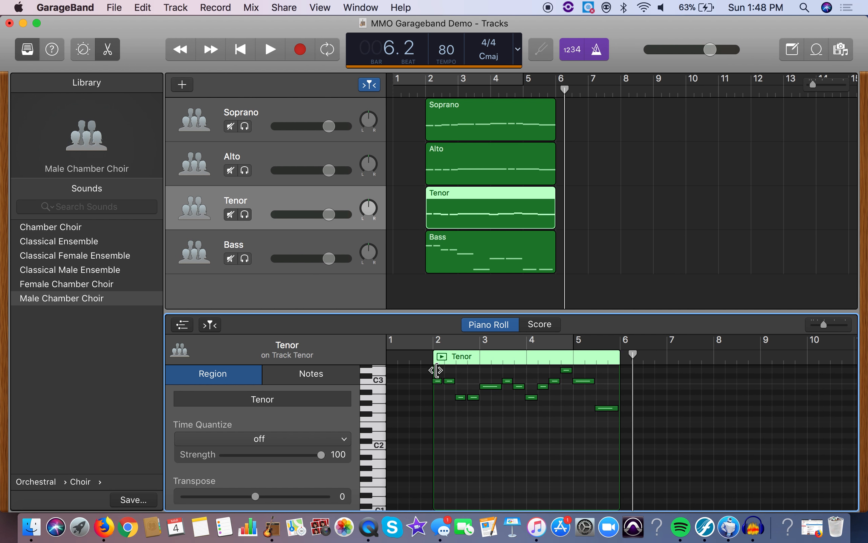
pyautogui.moveTo(436, 371); pyautogui.dragTo(429, 411)
pyautogui.moveTo(438, 375); pyautogui.dragTo(604, 421)
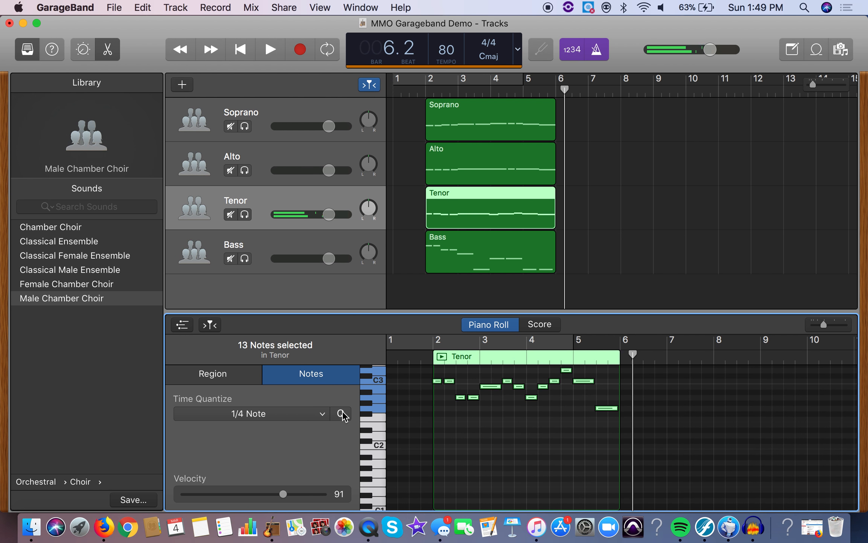
# Lengthen the four Tenor notes in bar 2 so each ends where the following note starts, with the last ending at bar 3
pyautogui.moveTo(823, 324); pyautogui.dragTo(841, 325)
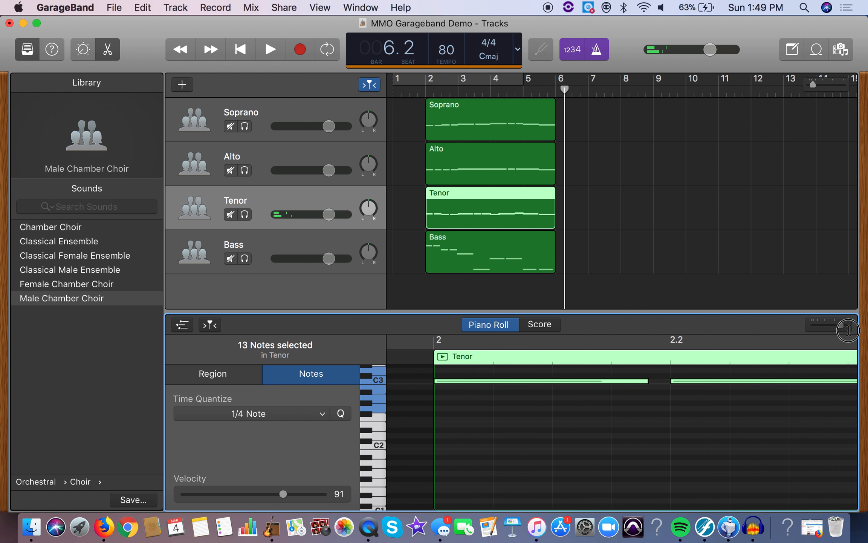
pyautogui.moveTo(646, 384); pyautogui.dragTo(667, 384)
pyautogui.hscroll(8, 667, 385)
pyautogui.hscroll(1, 668, 388)
pyautogui.moveTo(593, 383); pyautogui.dragTo(576, 383)
pyautogui.hscroll(5, 658, 484)
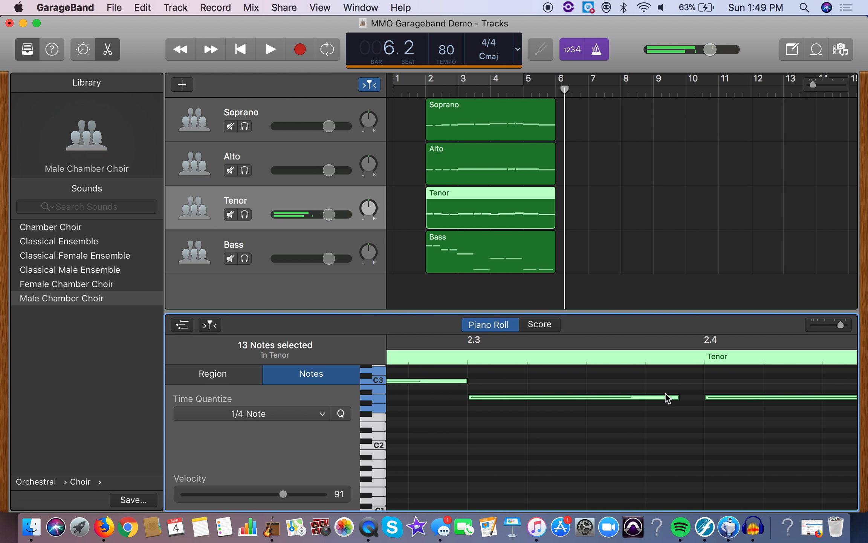
pyautogui.click(680, 397)
pyautogui.click(676, 397)
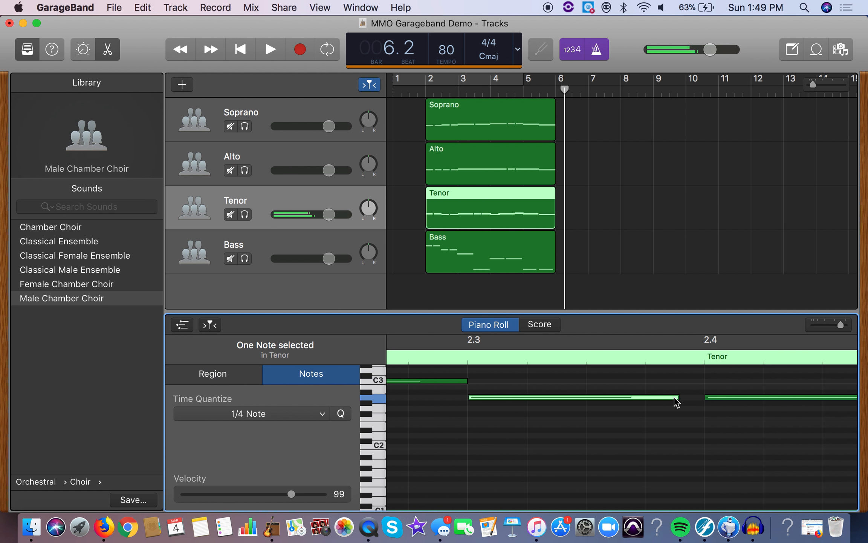
pyautogui.moveTo(679, 397); pyautogui.dragTo(701, 401)
pyautogui.hscroll(5, 665, 445)
pyautogui.hscroll(8, 702, 403)
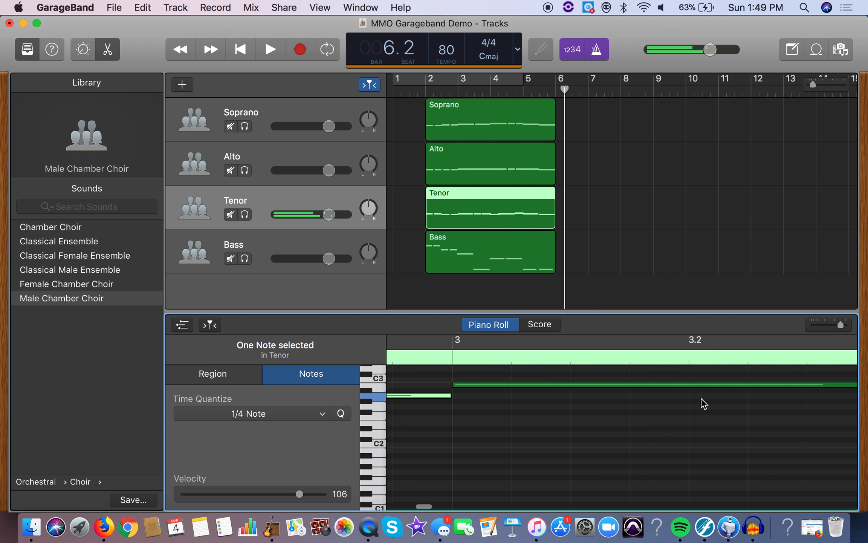
# Adjust the Tenor notes in bar 3 so each ends where the following note starts, with the last ending at bar 4
pyautogui.hscroll(5, 703, 403)
pyautogui.moveTo(592, 386); pyautogui.dragTo(605, 390)
pyautogui.hscroll(4, 608, 394)
pyautogui.hscroll(2, 605, 389)
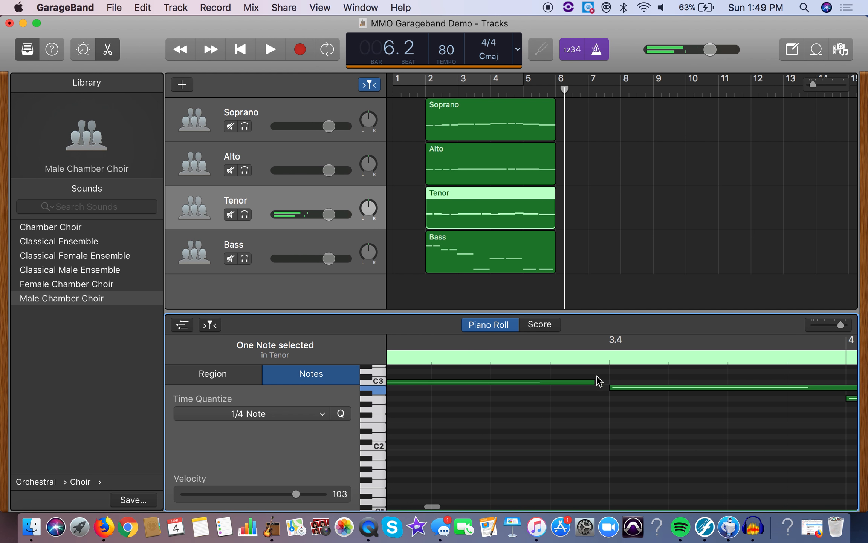
pyautogui.click(592, 382)
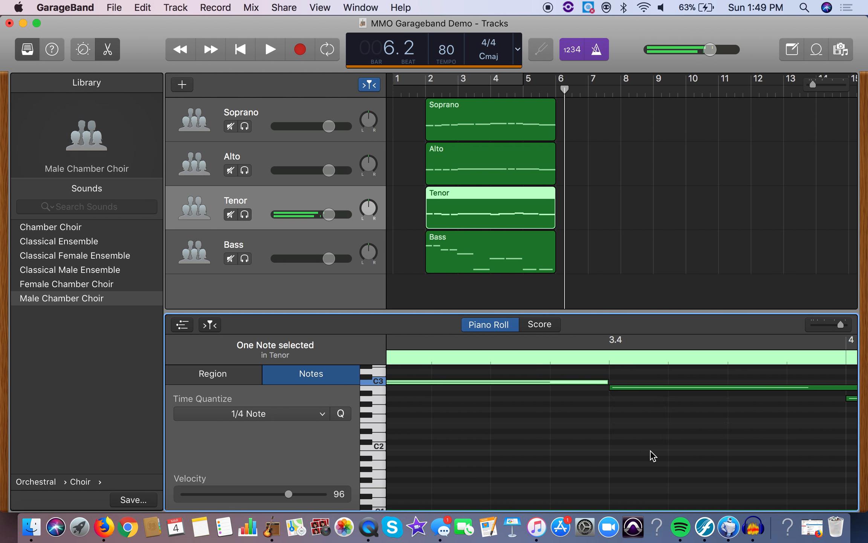
pyautogui.hscroll(5, 652, 456)
pyautogui.moveTo(642, 386); pyautogui.dragTo(627, 388)
# Adjust the Tenor notes in bar 4 so each ends where the following note starts, with the last ending at bar 5
pyautogui.hscroll(4, 658, 450)
pyautogui.hscroll(1, 657, 451)
pyautogui.moveTo(683, 400); pyautogui.dragTo(649, 382)
pyautogui.hscroll(4, 651, 411)
pyautogui.hscroll(5, 682, 430)
pyautogui.hscroll(5, 703, 436)
pyautogui.scroll(2, 703, 436)
pyautogui.moveTo(676, 413); pyautogui.dragTo(665, 413)
pyautogui.hscroll(5, 692, 455)
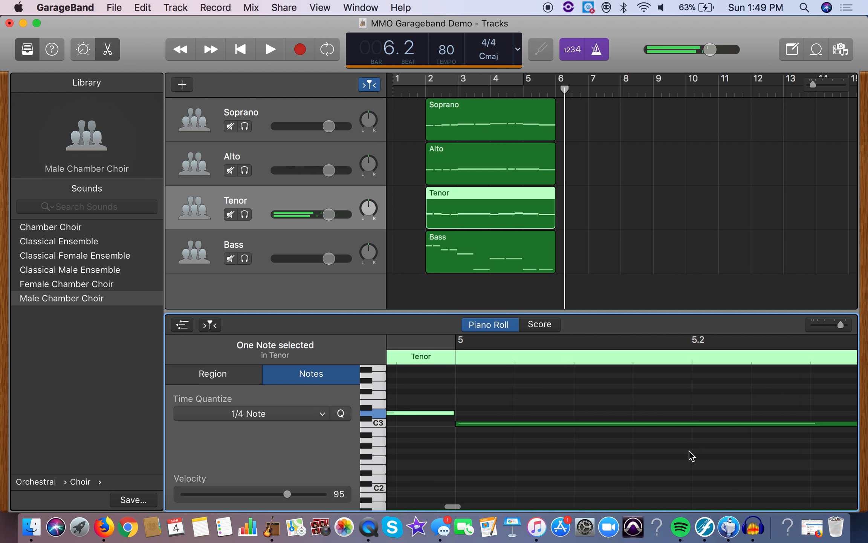
# Lengthen the first Tenor note in bar 5 to end at beat 3 and trim the last one to end at bar 6
pyautogui.hscroll(5, 692, 455)
pyautogui.moveTo(620, 422); pyautogui.dragTo(634, 423)
pyautogui.hscroll(5, 676, 483)
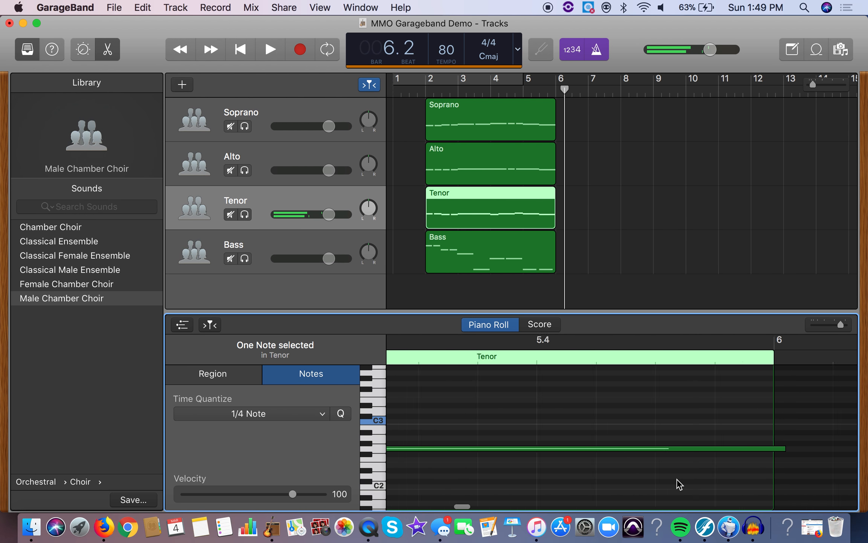
pyautogui.hscroll(3, 679, 484)
pyautogui.moveTo(694, 449); pyautogui.dragTo(686, 450)
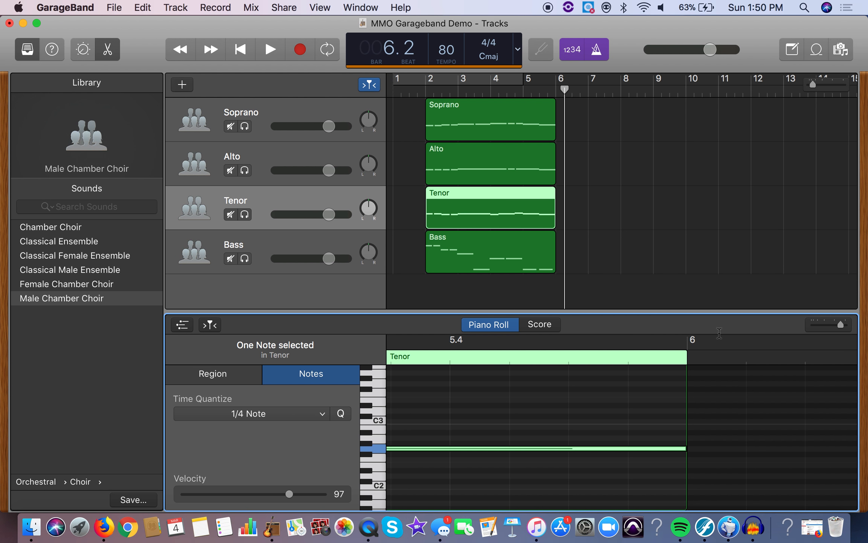
# Open the Bass region in the piano roll, select all of its notes and quantize them to 1/4 notes
pyautogui.click(270, 240)
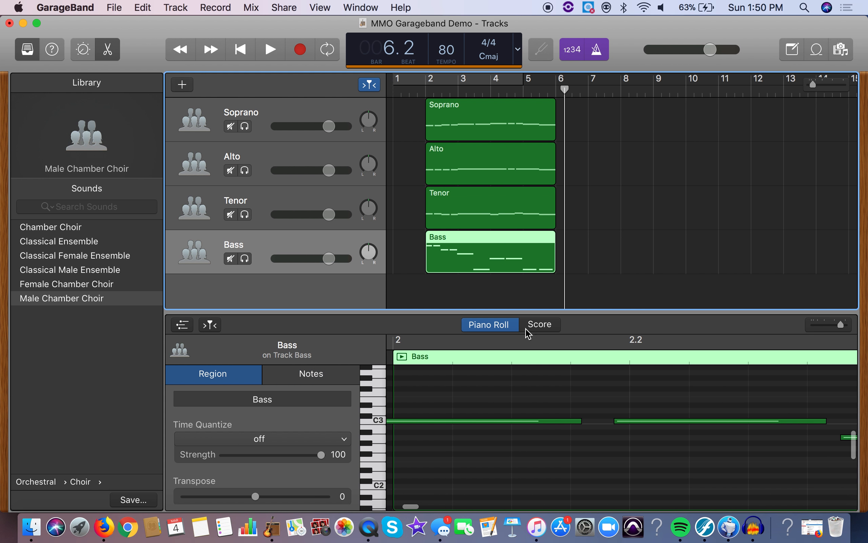
pyautogui.hscroll(-3, 593, 409)
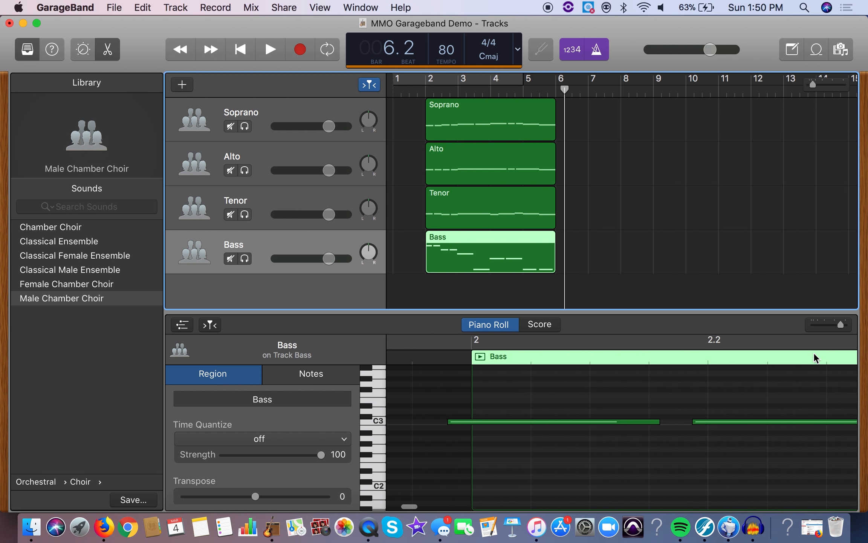
pyautogui.moveTo(839, 324); pyautogui.dragTo(822, 330)
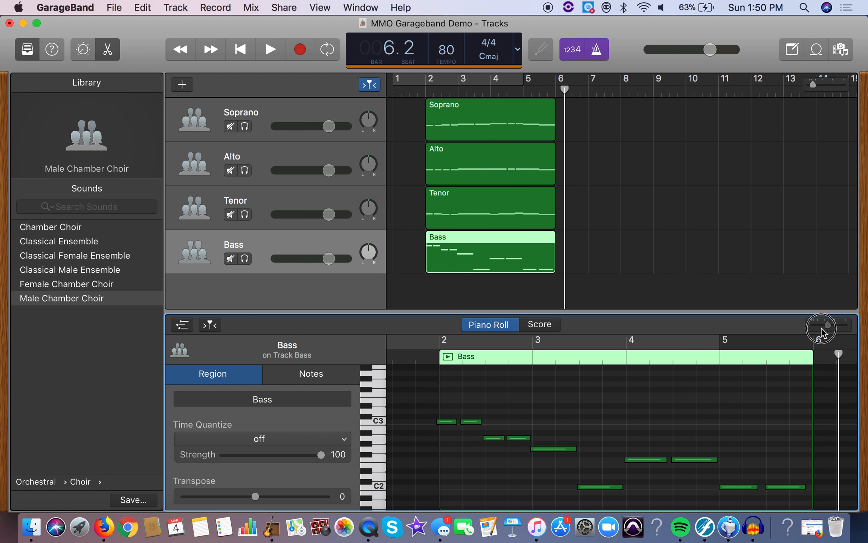
pyautogui.moveTo(437, 399); pyautogui.dragTo(823, 503)
pyautogui.press('super+z')
pyautogui.click(341, 413)
pyautogui.click(579, 378)
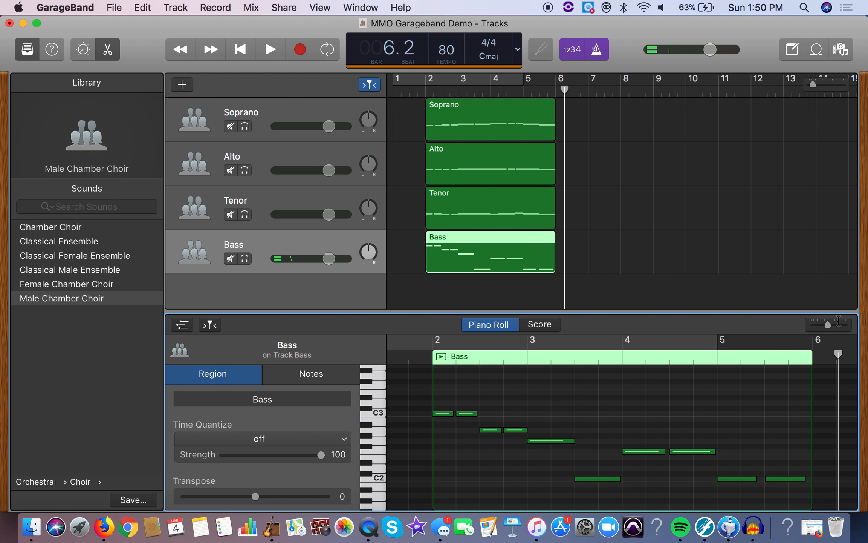
# Lengthen the two Bass notes in bar 5 to end at beat 3 and at the start of bar 6
pyautogui.moveTo(829, 324); pyautogui.dragTo(837, 324)
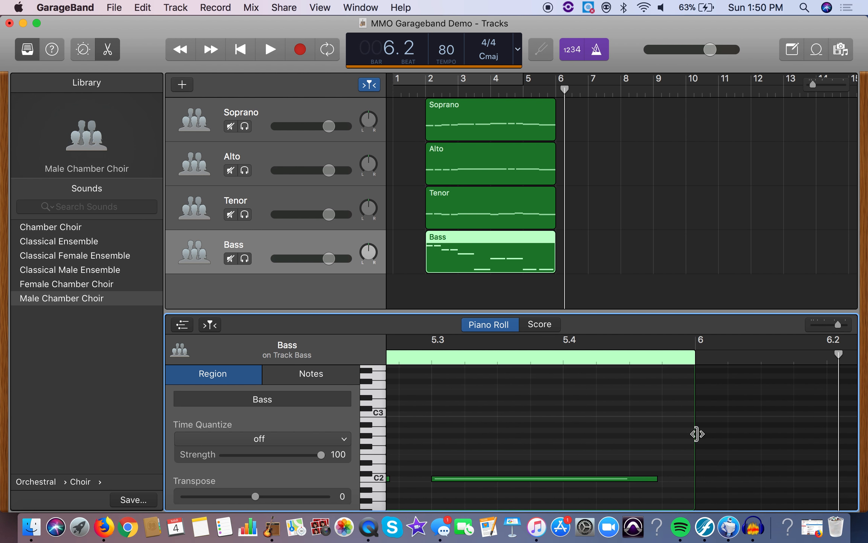
pyautogui.moveTo(659, 478); pyautogui.dragTo(698, 477)
pyautogui.hscroll(-4, 584, 438)
pyautogui.moveTo(543, 476); pyautogui.dragTo(582, 477)
# Lengthen the two Bass notes in bar 4 to end at beat 3 and bar 5, and the second bar 3 note to end at bar 4
pyautogui.hscroll(-5, 482, 448)
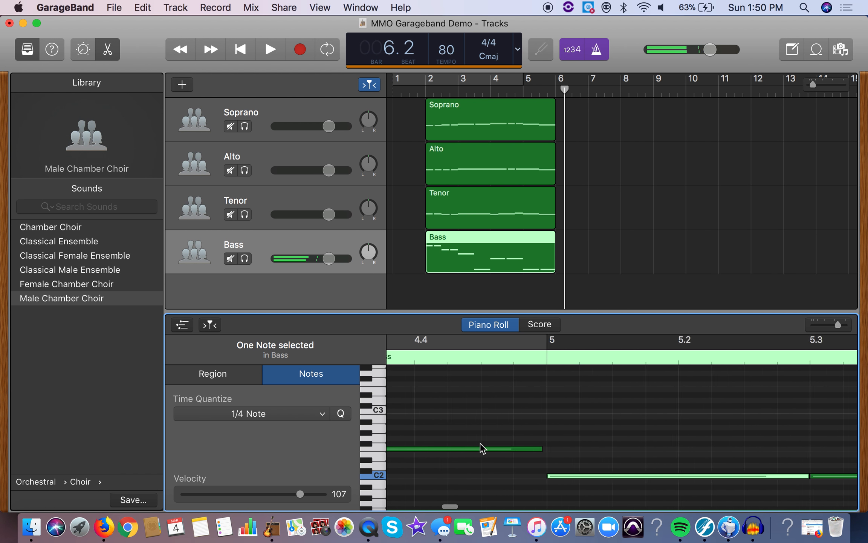
pyautogui.scroll(-1, 483, 448)
pyautogui.moveTo(597, 426); pyautogui.dragTo(603, 427)
pyautogui.hscroll(-3, 453, 400)
pyautogui.hscroll(-8, 452, 400)
pyautogui.moveTo(802, 428); pyautogui.dragTo(828, 430)
pyautogui.moveTo(561, 456); pyautogui.dragTo(563, 461)
# Lengthen the Bass notes in bar 2 so each ends where the following note starts, with the last ending at bar 3
pyautogui.hscroll(-5, 499, 424)
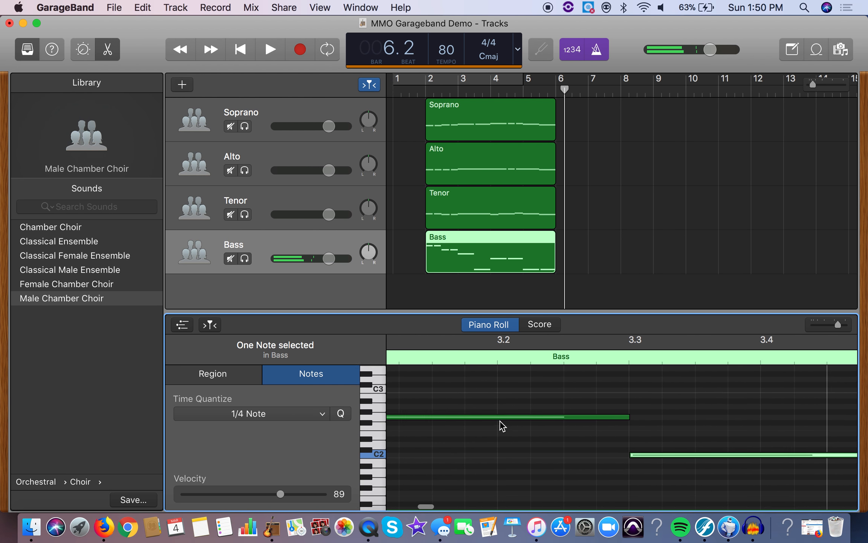
pyautogui.hscroll(-5, 490, 451)
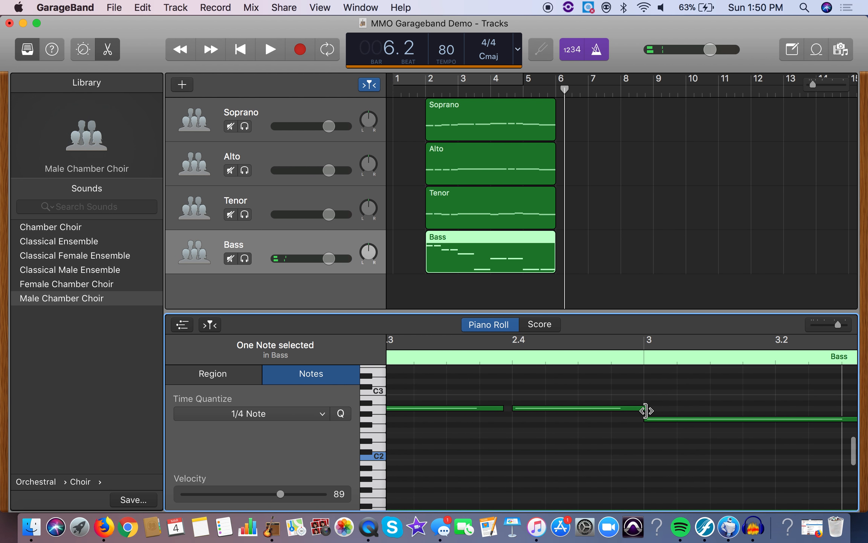
pyautogui.click(646, 411)
pyautogui.moveTo(503, 407); pyautogui.dragTo(585, 406)
pyautogui.scroll(-3, 516, 459)
pyautogui.hscroll(-5, 516, 459)
pyautogui.scroll(3, 516, 457)
pyautogui.hscroll(-2, 515, 457)
pyautogui.hscroll(-3, 492, 438)
pyautogui.moveTo(520, 406); pyautogui.dragTo(533, 407)
pyautogui.hscroll(-3, 523, 444)
pyautogui.scroll(-2, 527, 444)
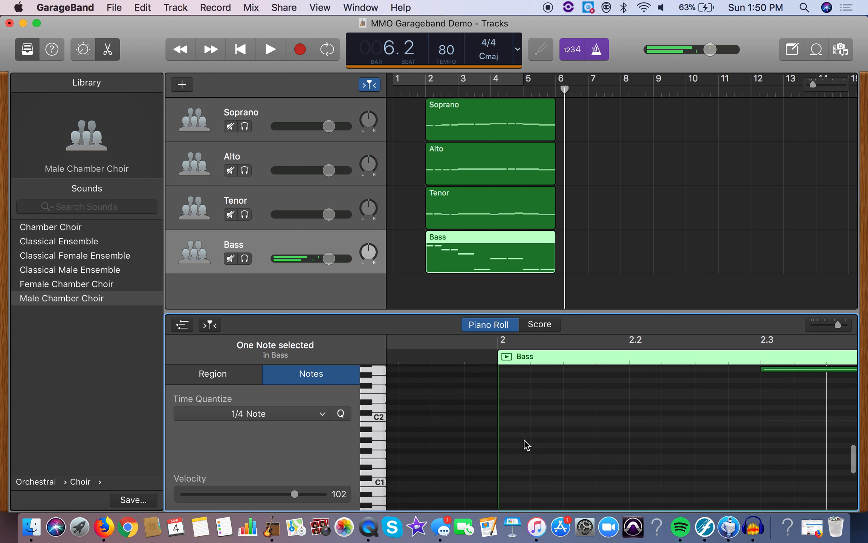
pyautogui.scroll(4, 516, 434)
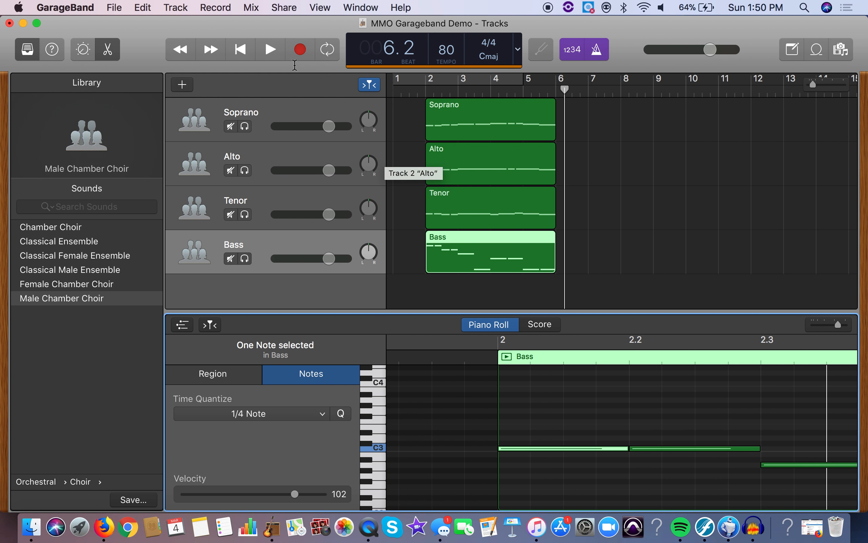
# Turn cycle mode off, return to bar 1, raise the system volume and play all four parts from the beginning
pyautogui.click(424, 86)
pyautogui.press('space')
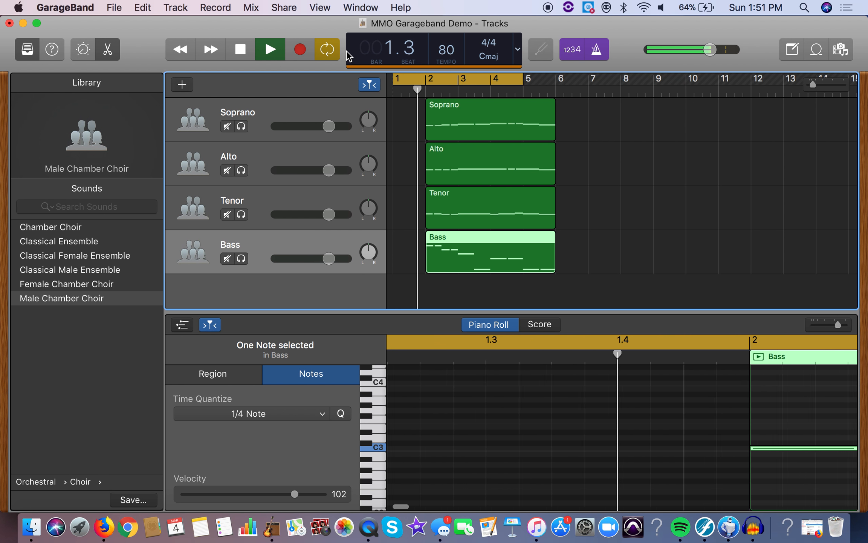
pyautogui.press('c')
pyautogui.press('space')
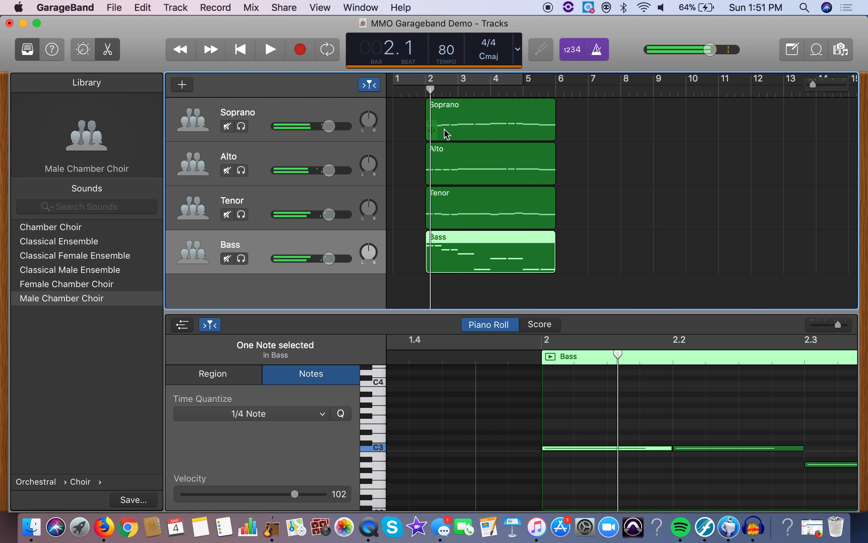
pyautogui.click(240, 57)
pyautogui.press('space')
pyautogui.press('F12')
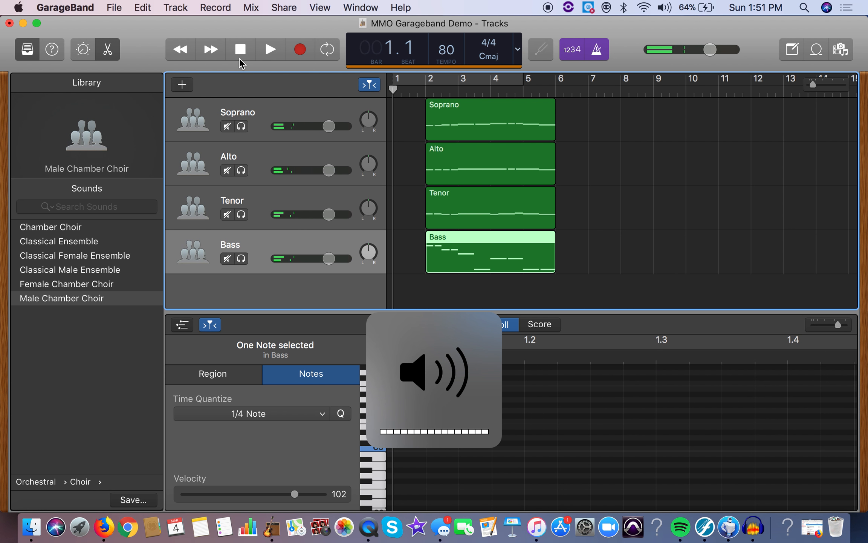
pyautogui.click(272, 53)
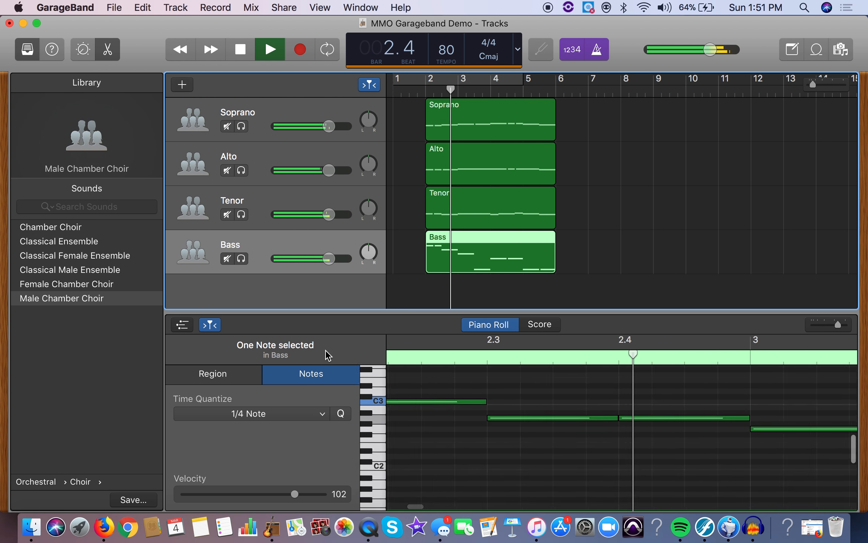
# Lower the selected Bass note's velocity, and set the velocity of the selected Tenor note to 79 and the selected Alto note to 81
pyautogui.moveTo(295, 493); pyautogui.dragTo(269, 494)
pyautogui.click(253, 226)
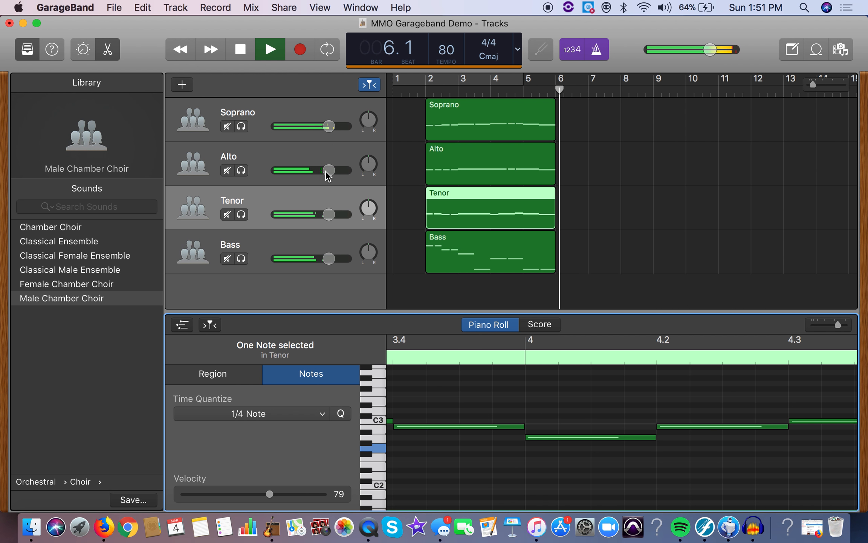
pyautogui.press('space')
pyautogui.click(318, 183)
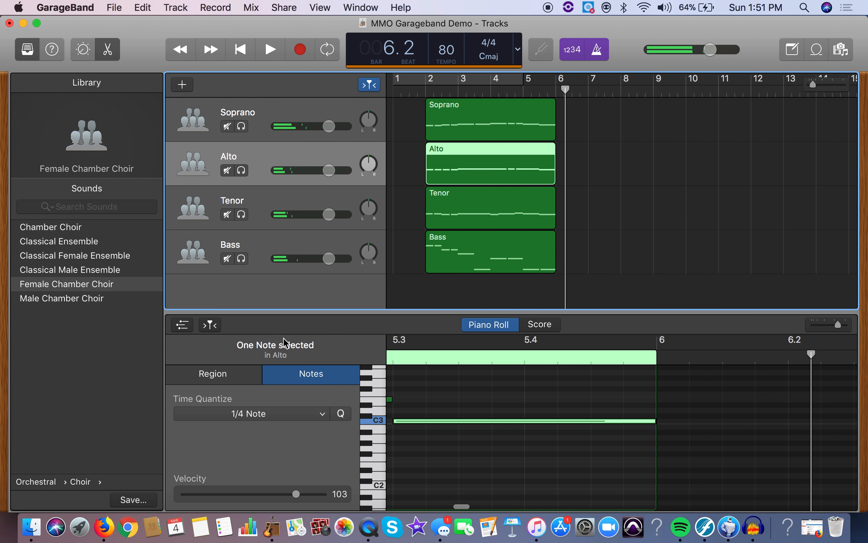
pyautogui.moveTo(294, 495); pyautogui.dragTo(271, 498)
# Select the Soprano track and save the project
pyautogui.click(265, 123)
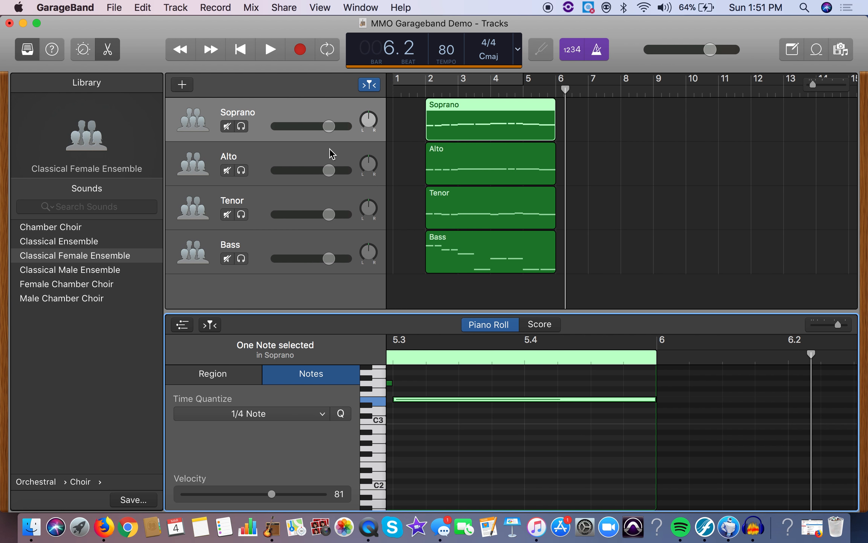
pyautogui.click(114, 8)
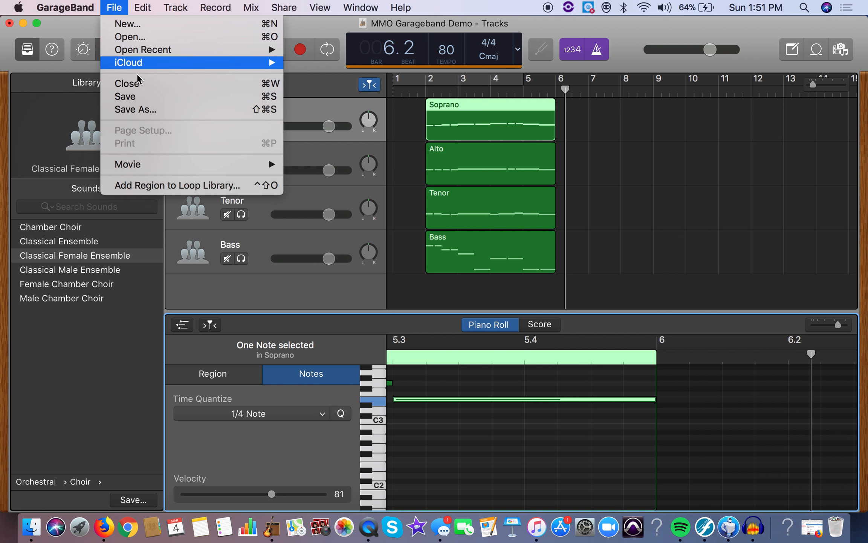
pyautogui.click(146, 97)
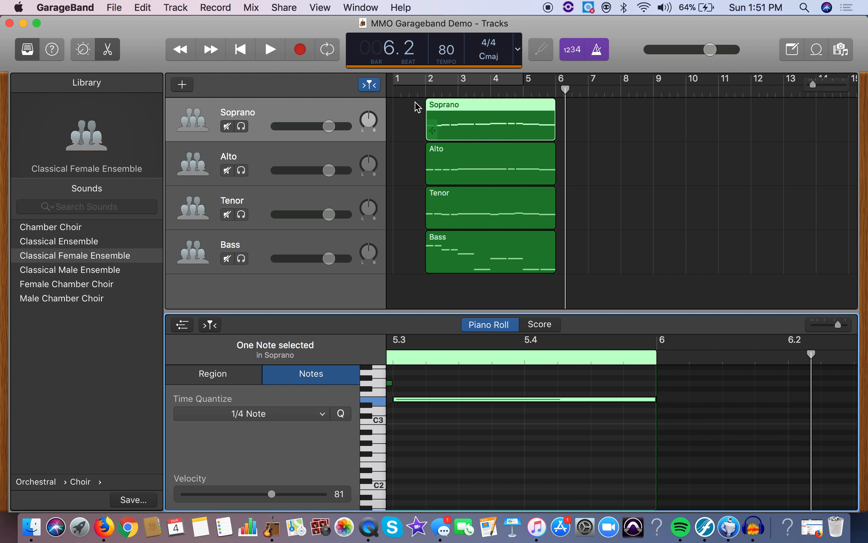
# Record a C3 starting note on the first beat of bar 1 on the Soprano track
pyautogui.click(398, 110)
pyautogui.moveTo(400, 89); pyautogui.dragTo(394, 90)
pyautogui.click(300, 50)
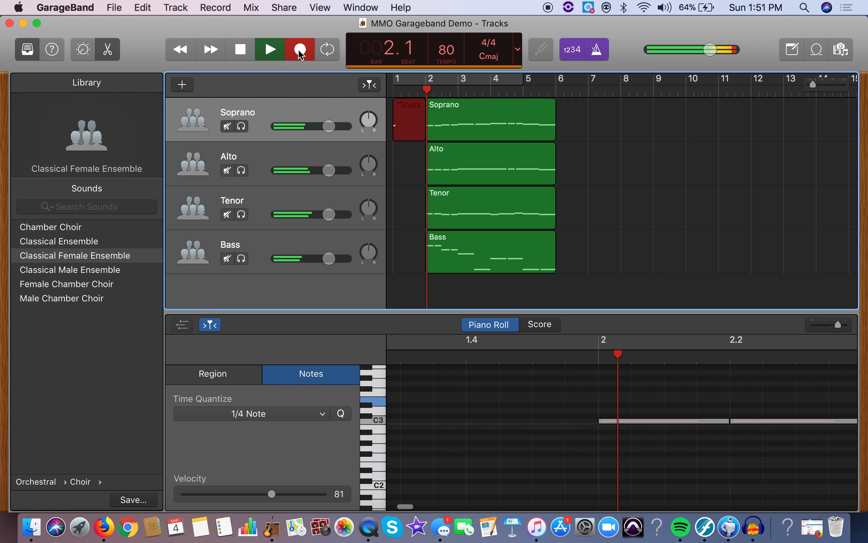
pyautogui.press('space')
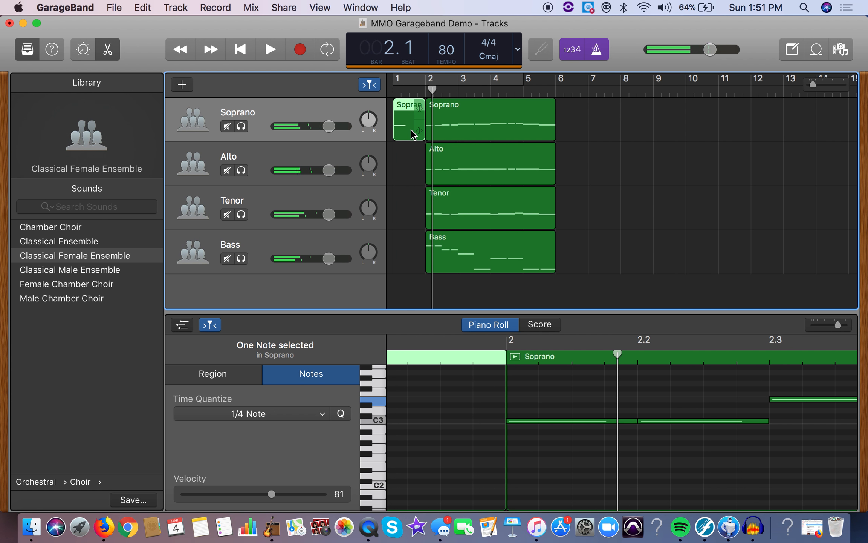
# Try pasting the copied bar 1 Soprano region and moving it to bar 1 of the Alto track, and undo both edits
pyautogui.click(413, 162)
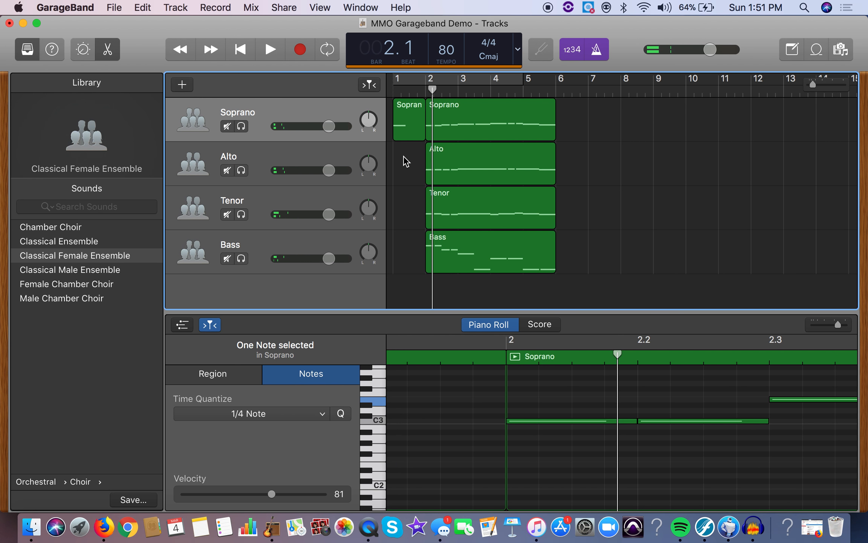
pyautogui.press('super+v')
pyautogui.moveTo(447, 130); pyautogui.dragTo(408, 169)
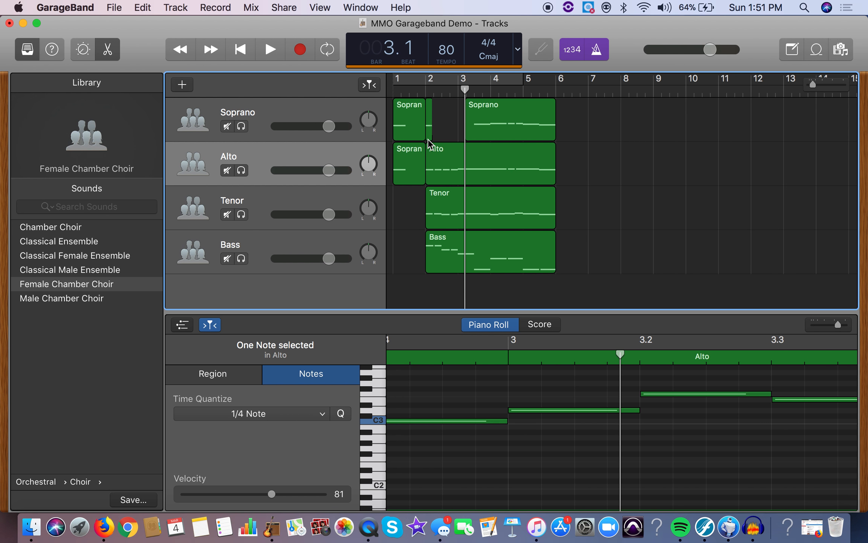
pyautogui.press('super+z')
pyautogui.press('super+z')
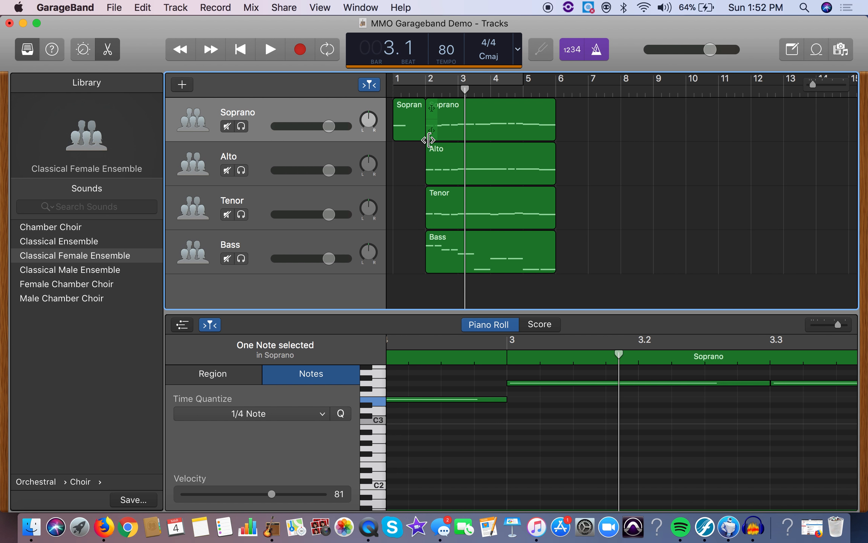
# Paste the copied Soprano region into bar 1 of the Alto track
pyautogui.click(331, 152)
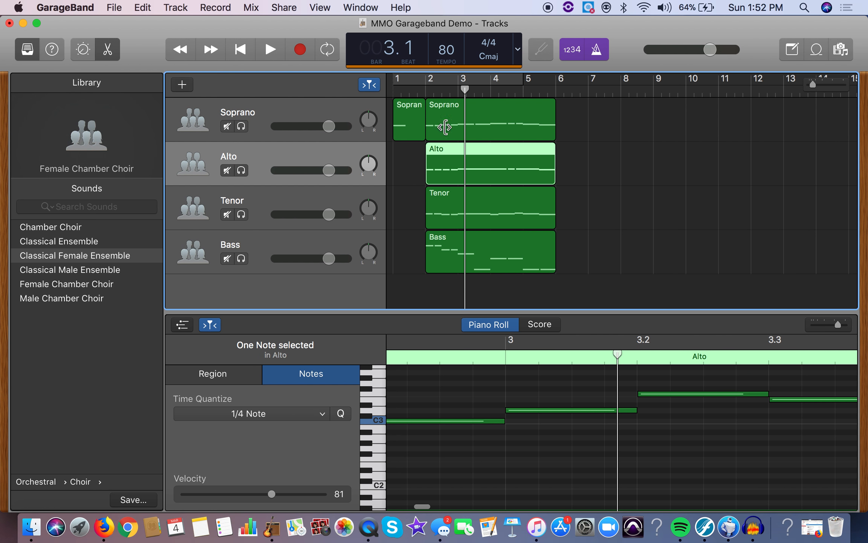
pyautogui.click(466, 89)
pyautogui.moveTo(466, 88); pyautogui.dragTo(394, 91)
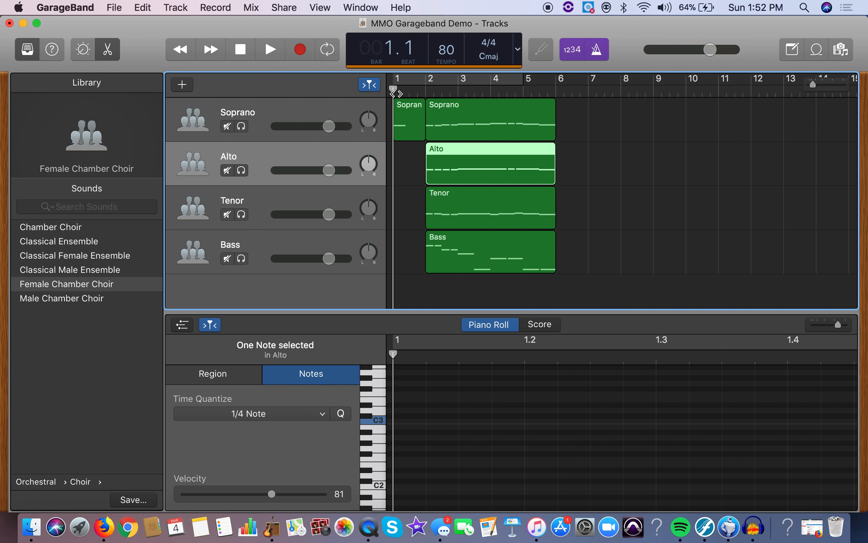
pyautogui.press('super+v')
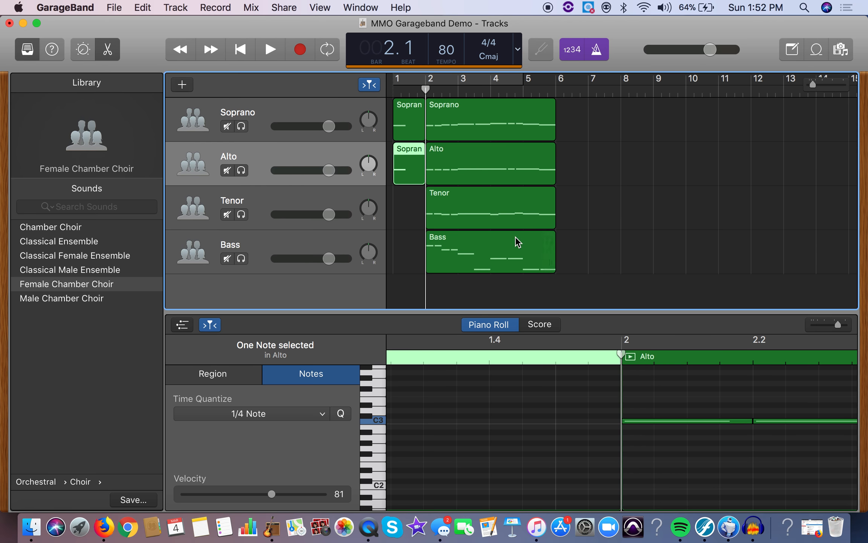
# Paste the copied Soprano region into bar 1 of the Tenor track and return the playhead to bar 1
pyautogui.moveTo(427, 89); pyautogui.dragTo(394, 90)
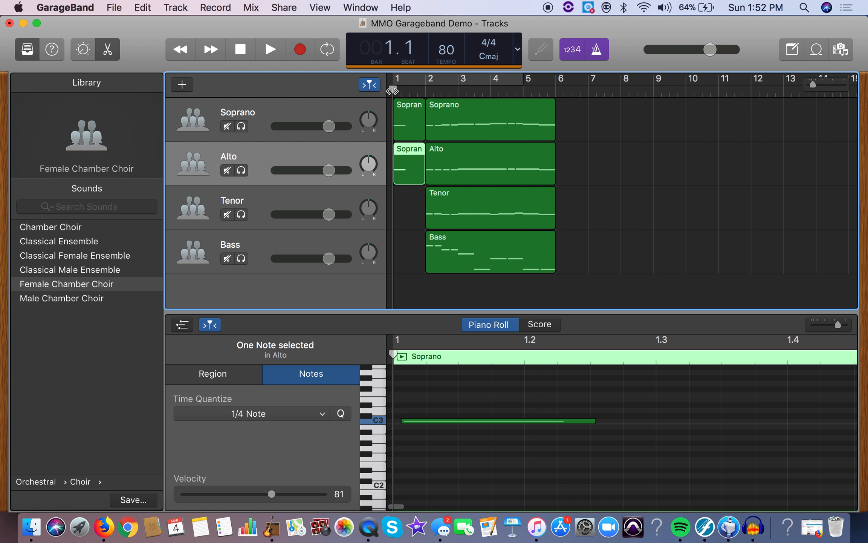
pyautogui.click(330, 191)
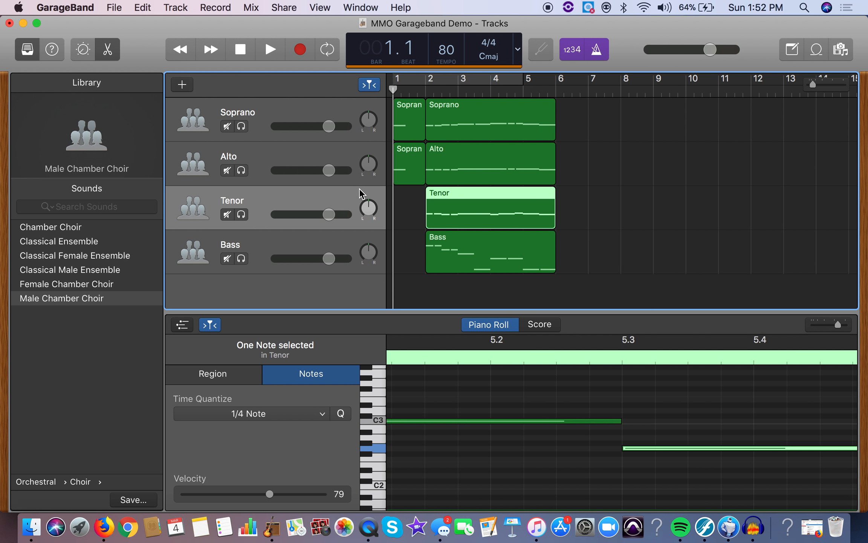
pyautogui.press('super+v')
pyautogui.click(425, 90)
pyautogui.moveTo(425, 90); pyautogui.dragTo(394, 90)
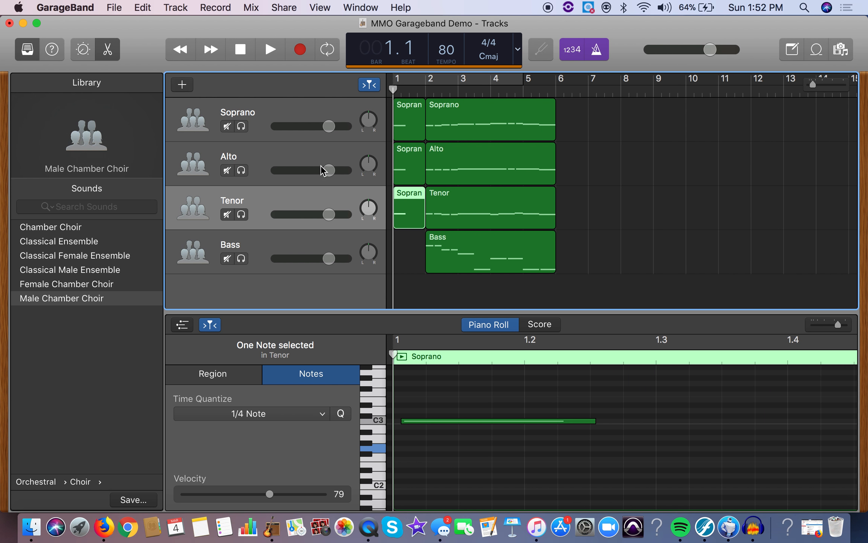
# Paste the copied Soprano region into bar 1 of the Bass track and save the project
pyautogui.click(268, 236)
pyautogui.press('super+v')
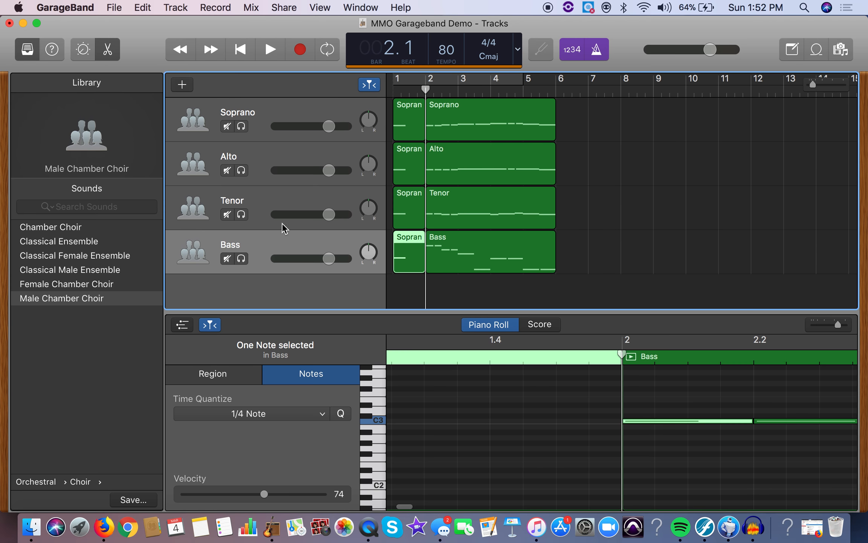
pyautogui.click(607, 185)
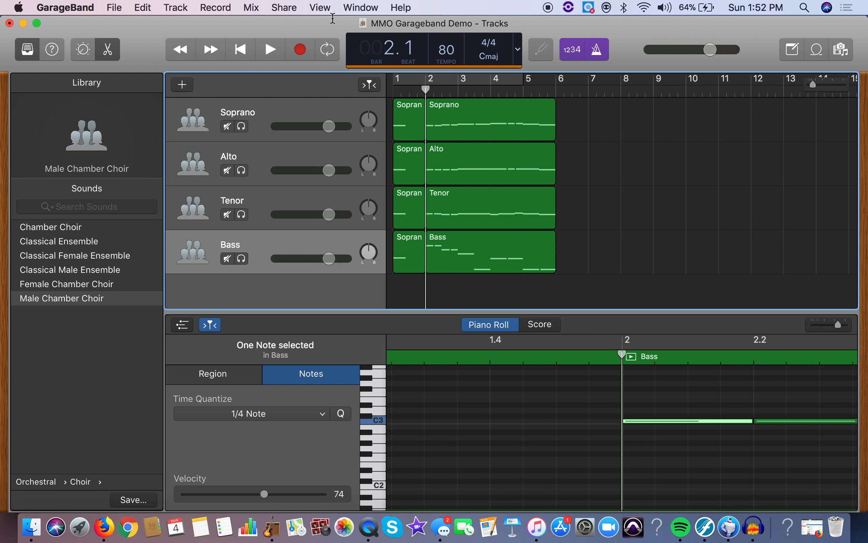
pyautogui.click(114, 8)
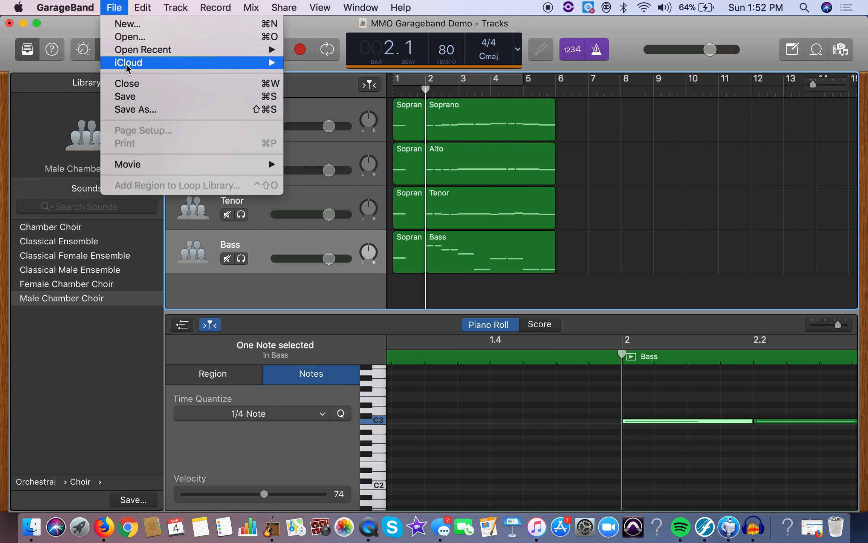
pyautogui.click(128, 94)
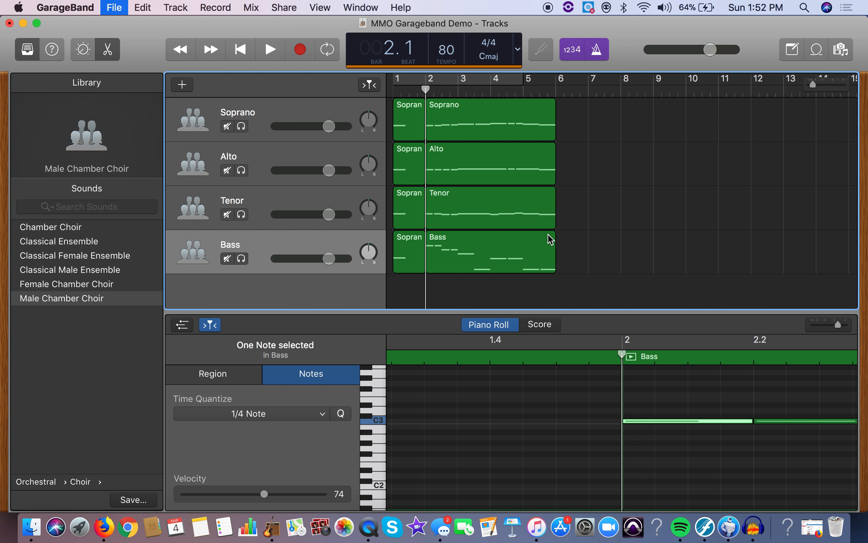
# Solo the Soprano track briefly, mute it, and turn its solo off again
pyautogui.click(241, 127)
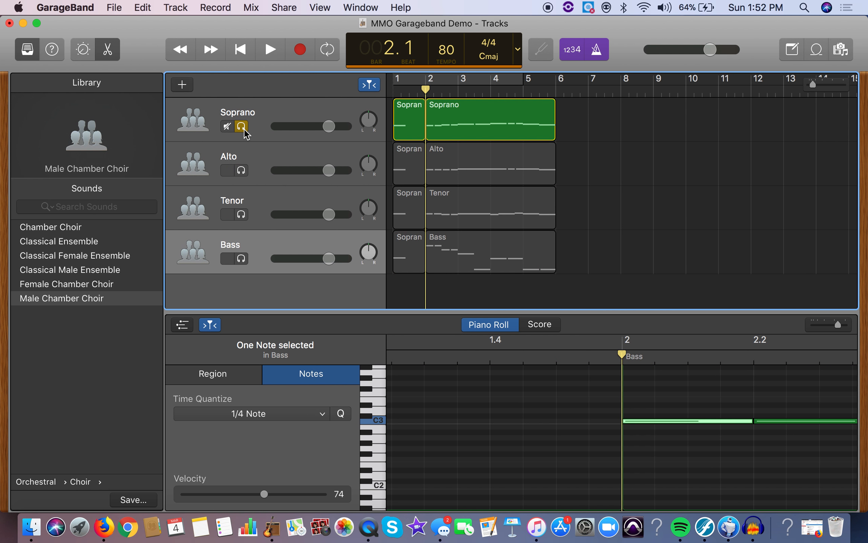
pyautogui.click(227, 126)
pyautogui.click(241, 126)
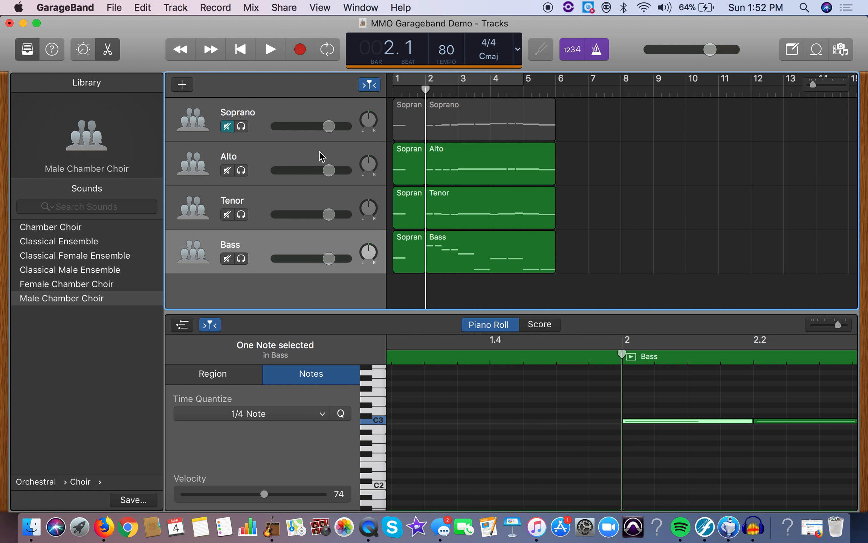
# Share the song to iTunes with the title "MMO Garageband Tutorial Soprano", keeping the highest quality setting
pyautogui.click(258, 4)
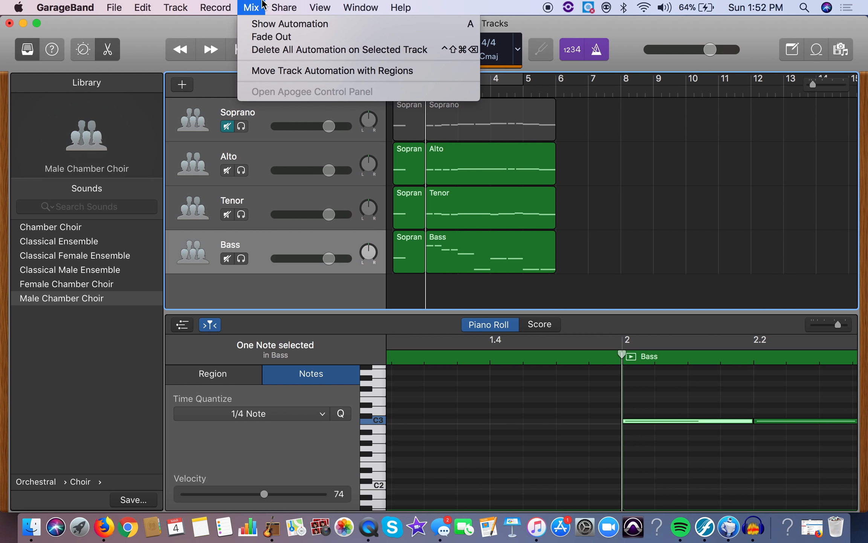
pyautogui.moveTo(284, 7)
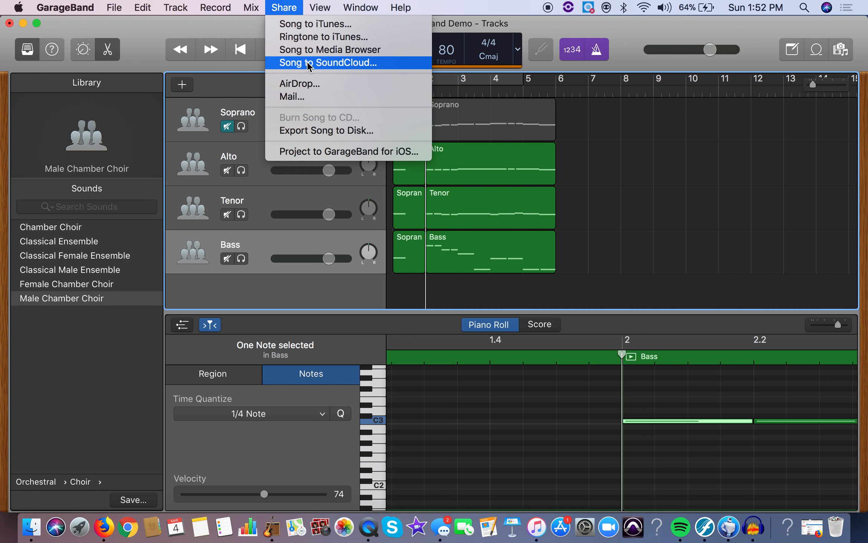
pyautogui.click(298, 24)
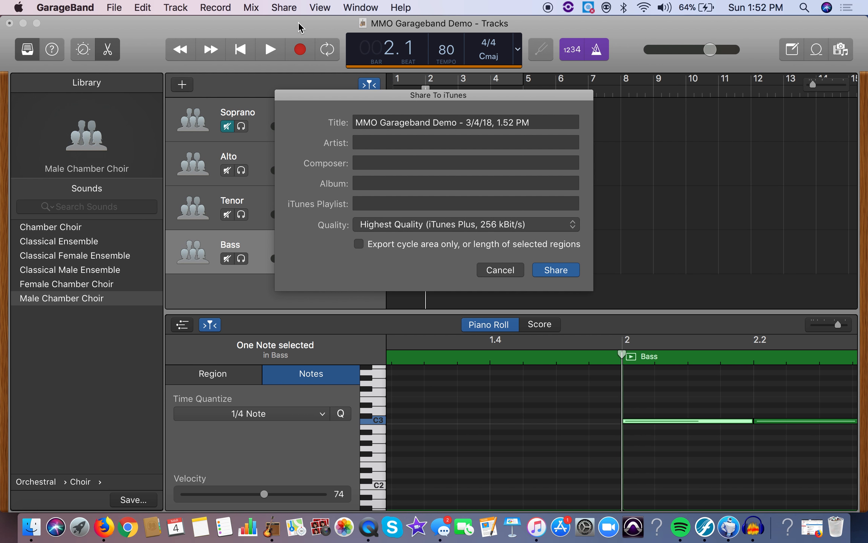
pyautogui.moveTo(530, 122); pyautogui.dragTo(356, 122)
pyautogui.write('MMO Garageband Tutorial Soprano')
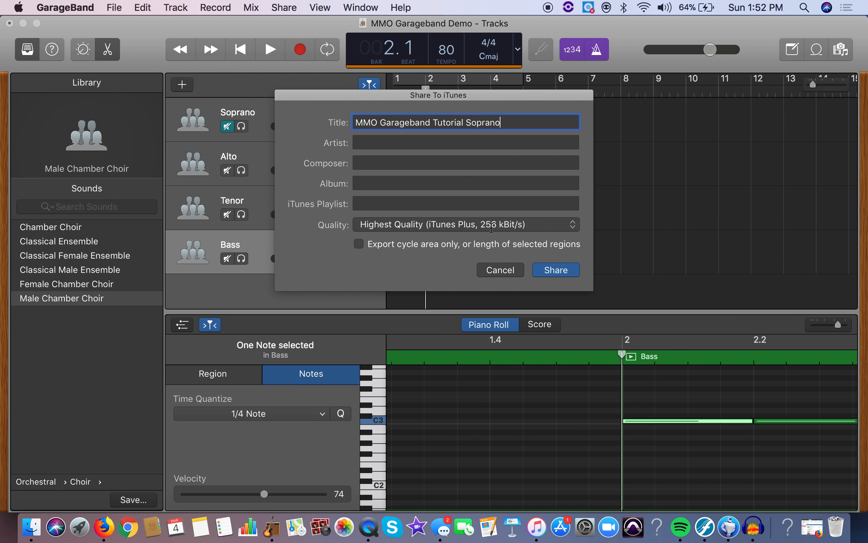
pyautogui.click(550, 268)
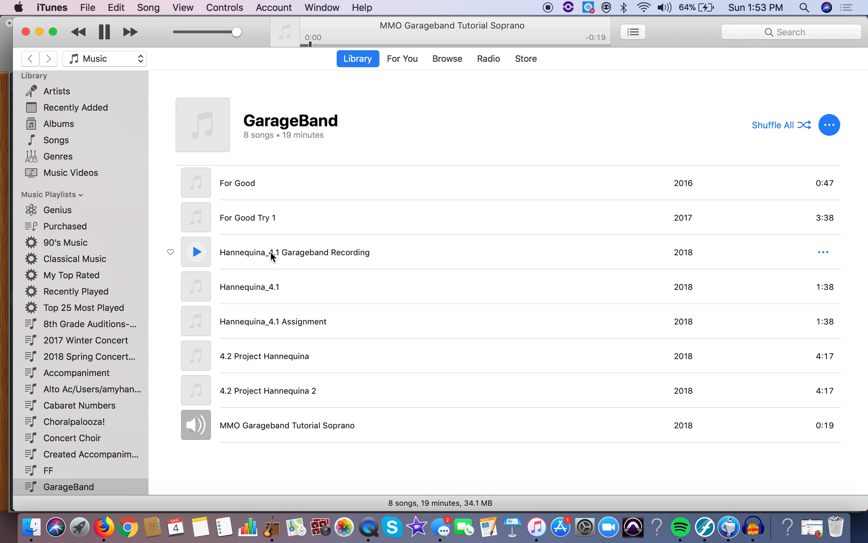
# Lower the system volume while listening to the exported song in iTunes, and minimize the iTunes window
pyautogui.press('XF86AudioLowerVolume')
pyautogui.press('XF86AudioLowerVolume')
pyautogui.press('XF86AudioLowerVolume')
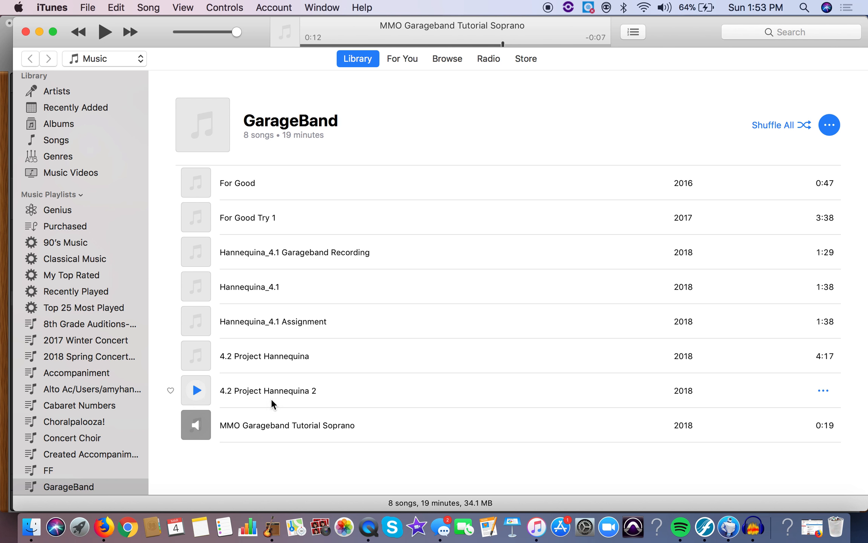
pyautogui.click(40, 32)
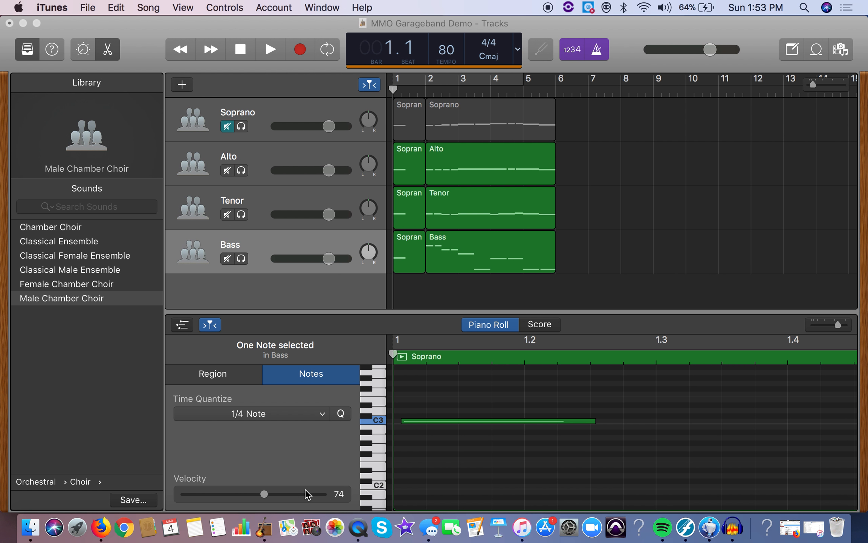
pyautogui.click(358, 528)
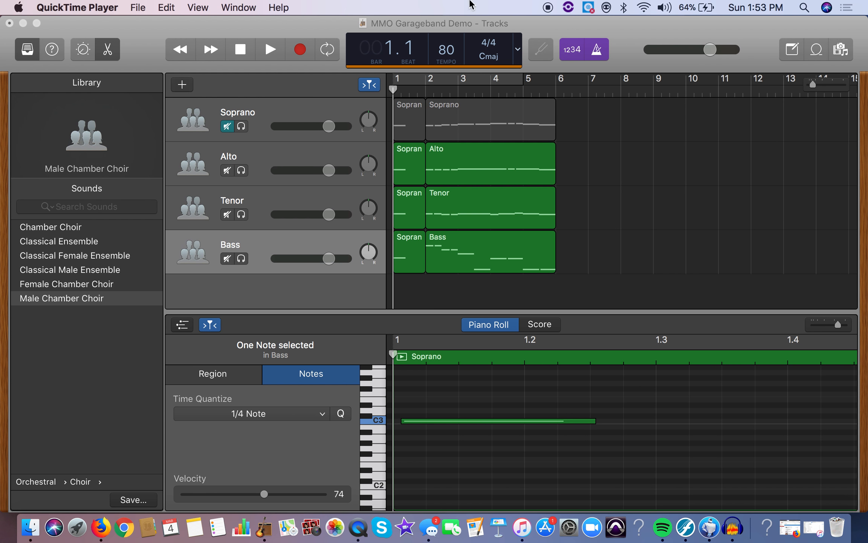